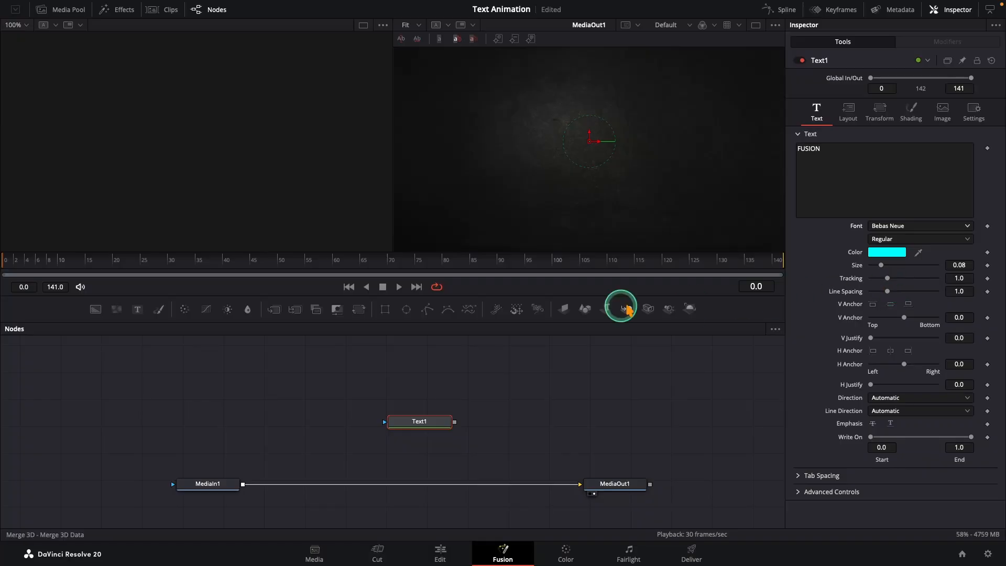
- Insert a Merge node between MediaIn1 and MediaOut1 and connect Text1 into the Merge
drag(273, 310, 480, 499)
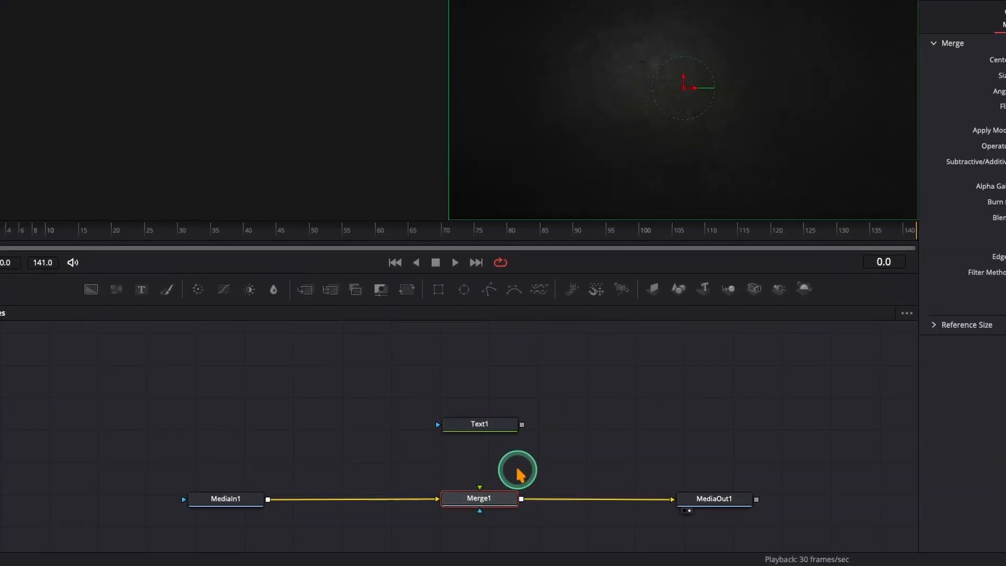
drag(522, 424, 479, 495)
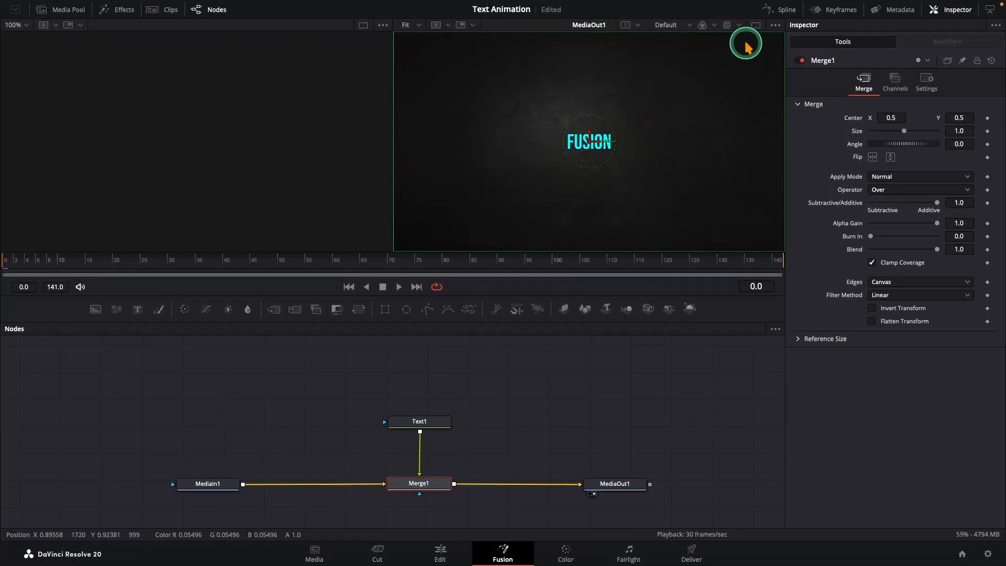
- Set the Text1 size to 0.0984 and its tracking to 1.013
click(763, 20)
click(653, 361)
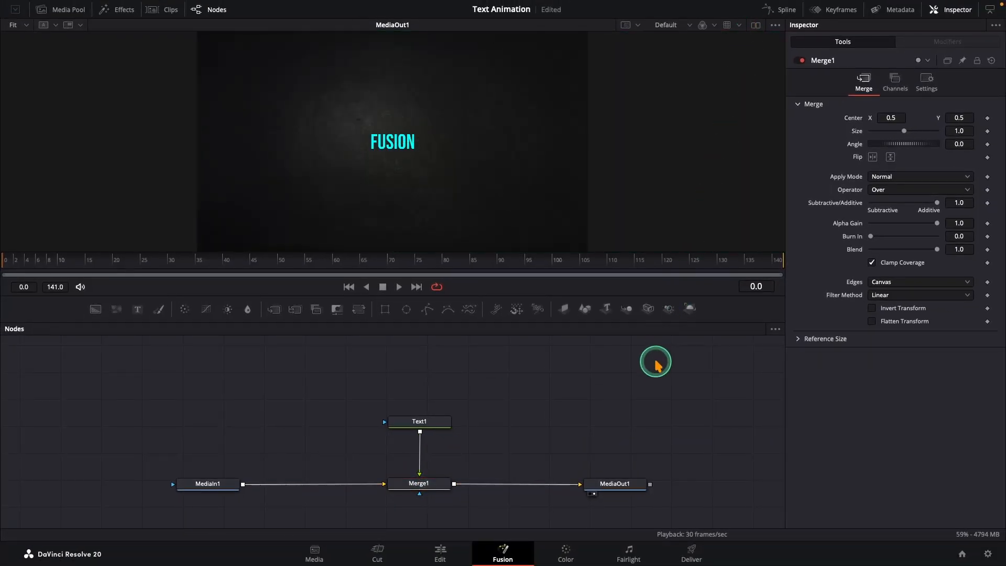
click(435, 421)
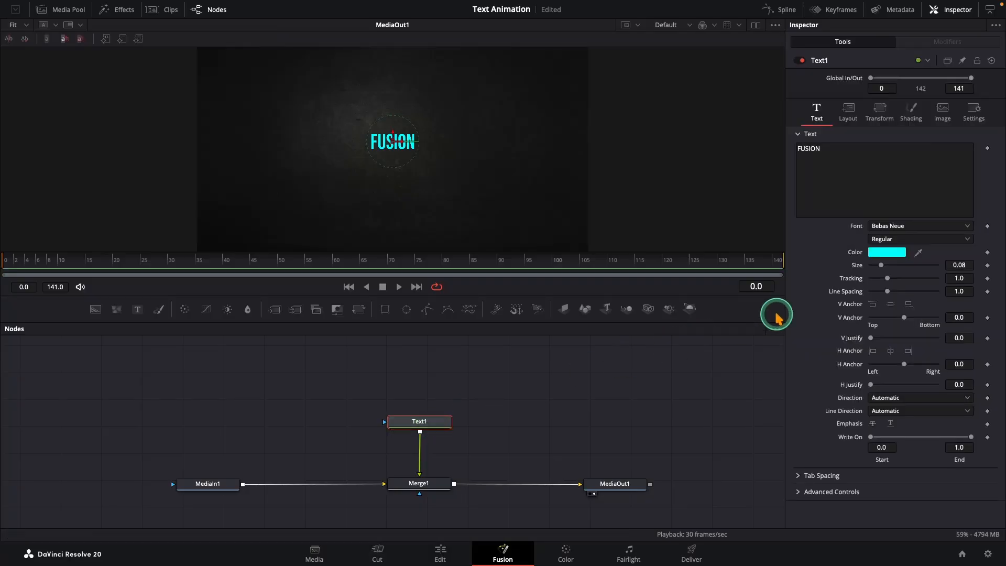
drag(882, 266, 886, 268)
click(958, 278)
drag(958, 278, 962, 279)
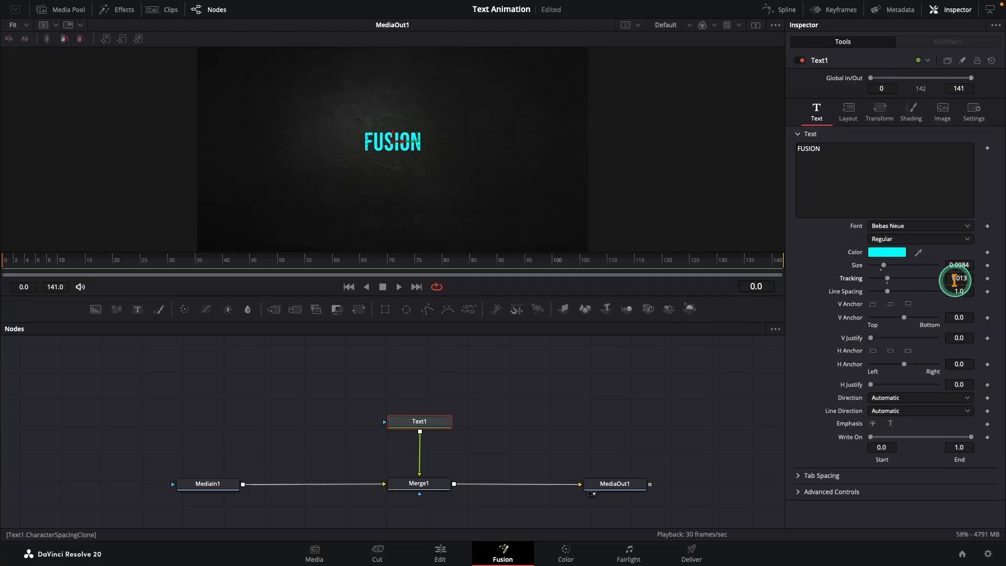
- Move the FUSION text toward the left of the frame, to about X 0.24, Y 0.40
drag(391, 151, 287, 174)
click(338, 373)
click(407, 421)
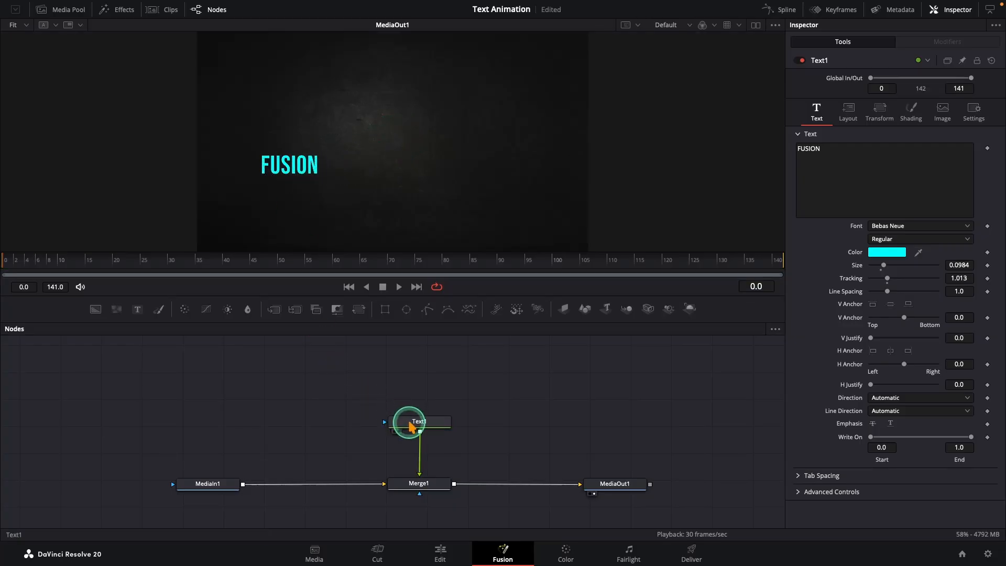
- At frame 0, set a keyframe on the text's Layout Size
click(67, 260)
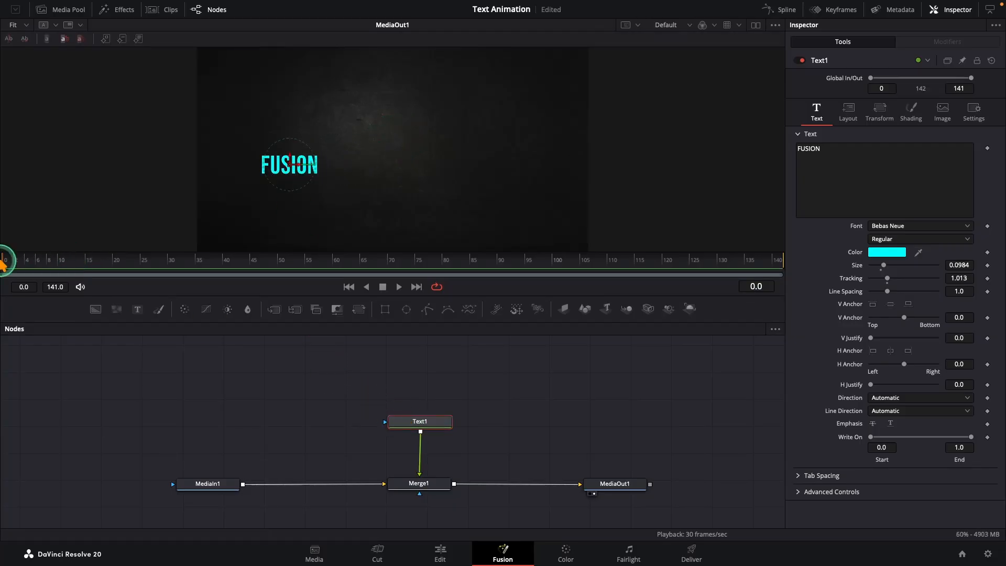
click(848, 111)
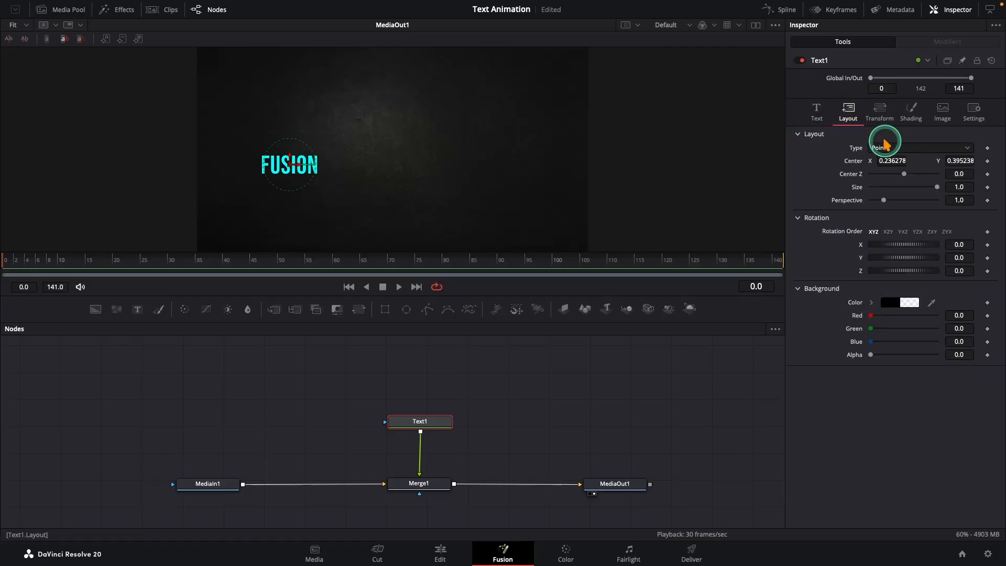
click(987, 187)
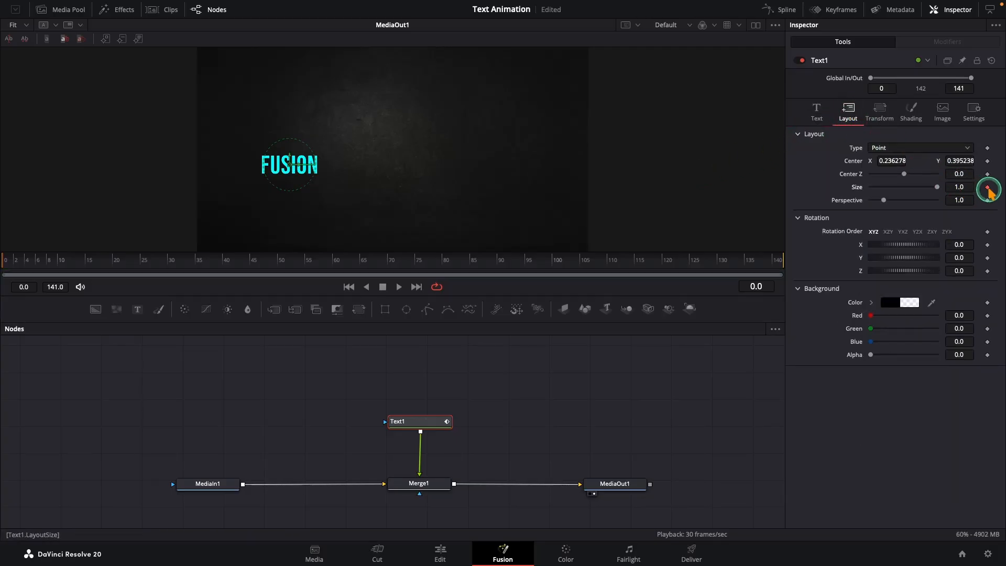
- Keyframe the text's Shading opacity at 0, then raise the opacity to 1.0
click(916, 114)
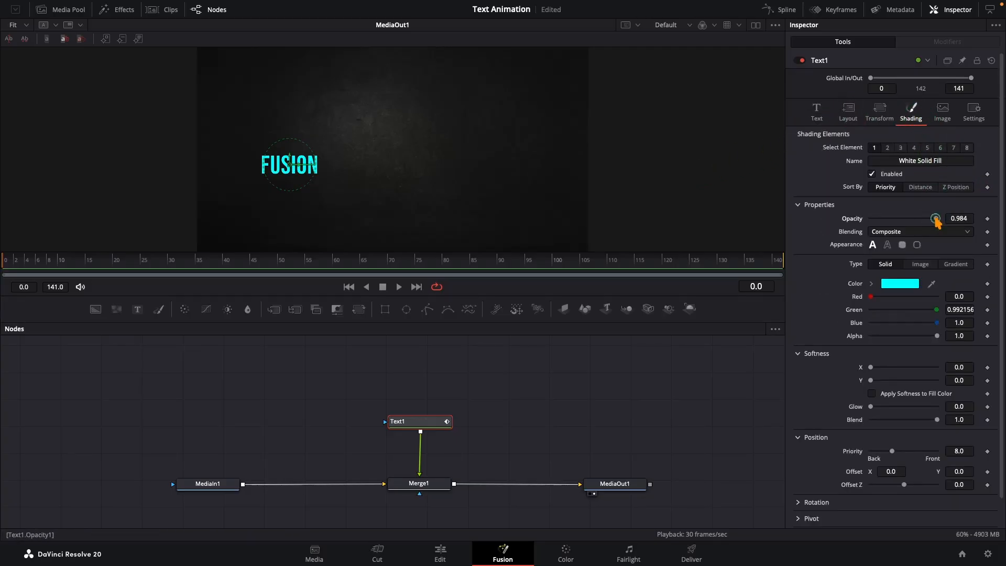
drag(937, 220, 872, 226)
click(987, 220)
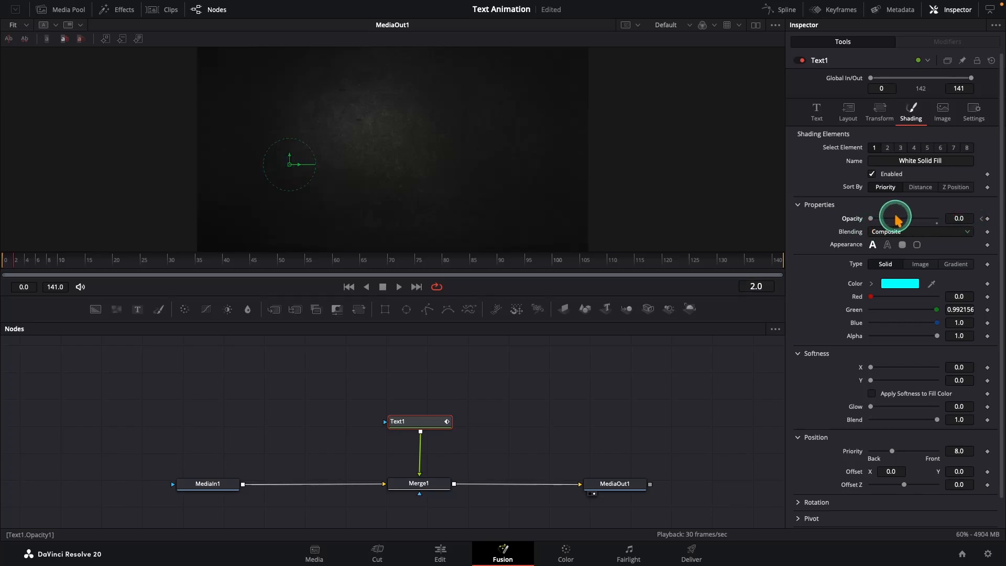
drag(872, 218, 950, 230)
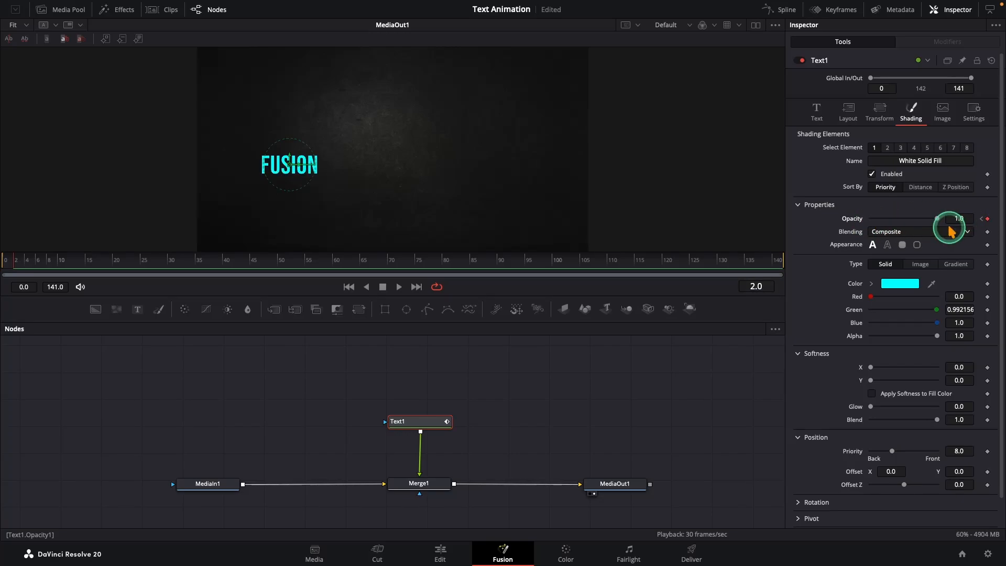
- Edit the keyframed Layout Size value and step the playhead back two frames
click(851, 112)
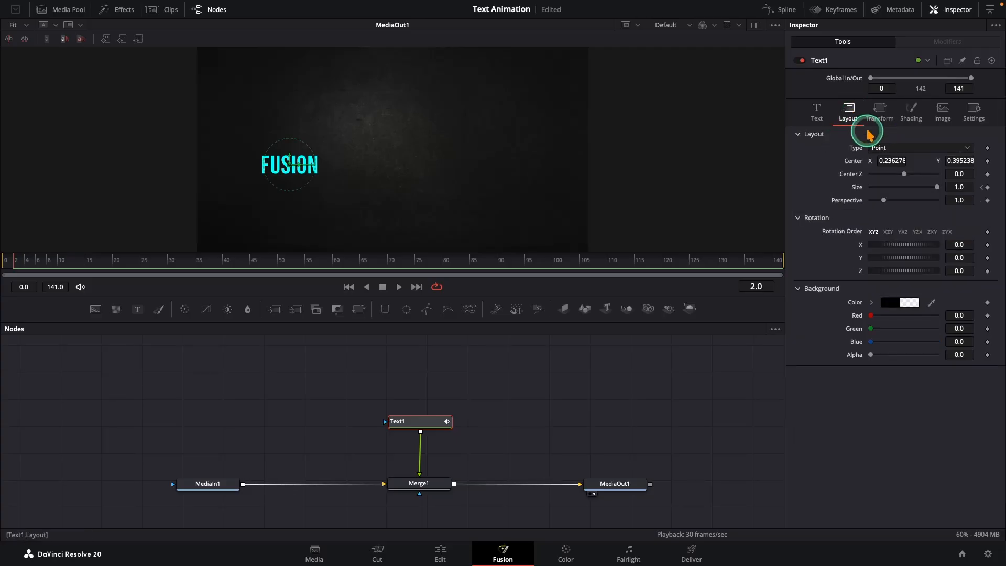
double_click(968, 188)
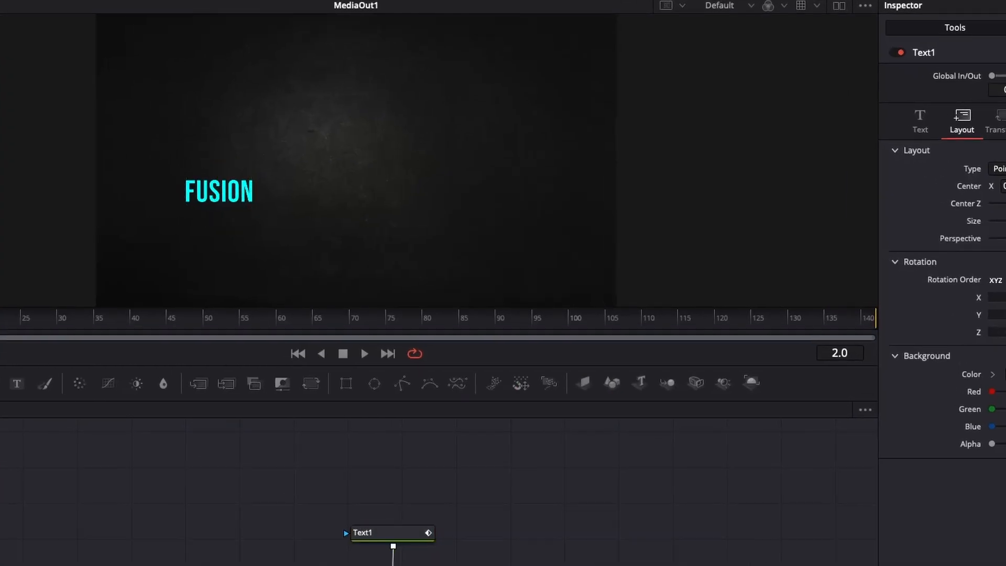
key(Left)
key(Left)
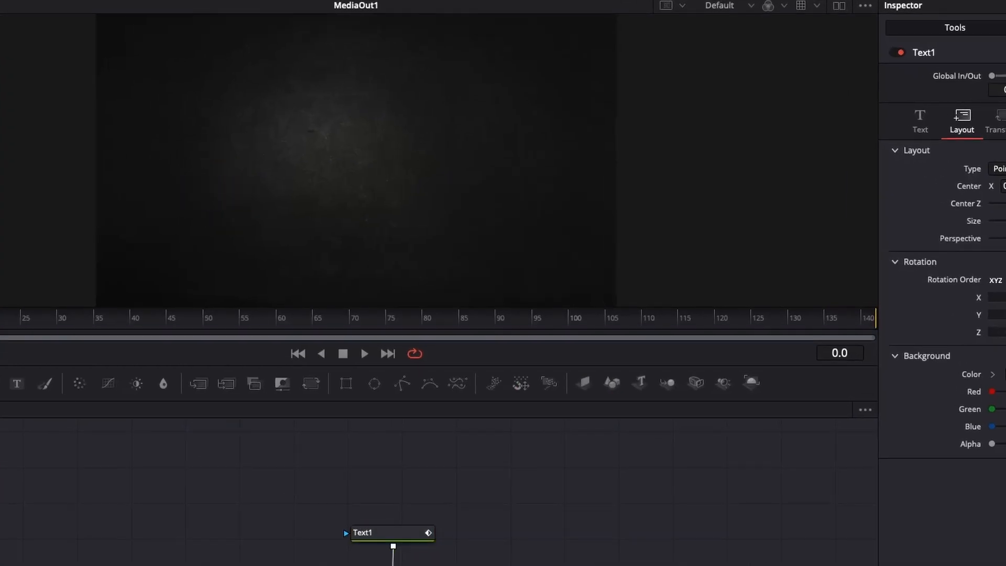
- Play and scrub the start of the animation to review the pop-in
key(space)
key(space)
drag(18, 266, 55, 266)
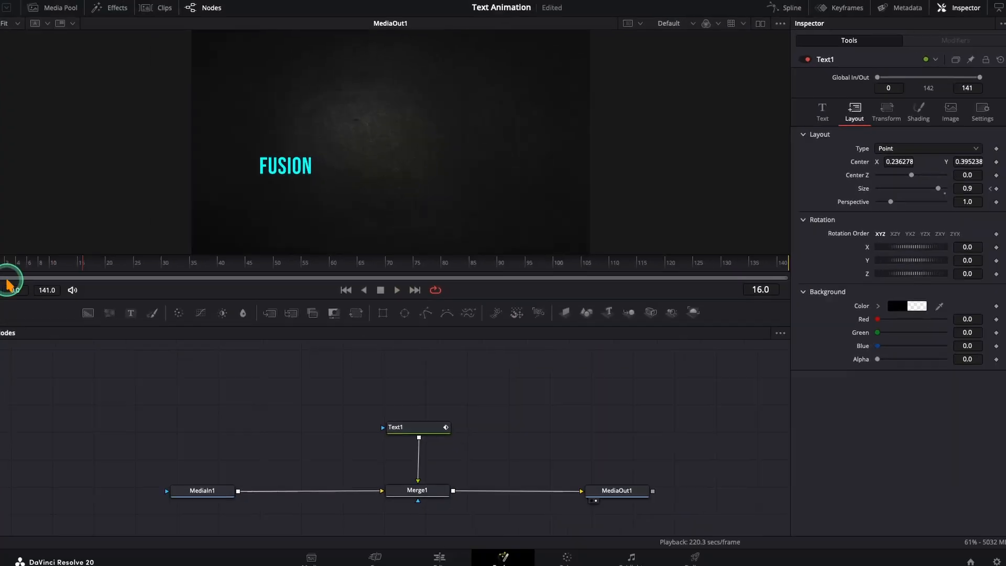
key(space)
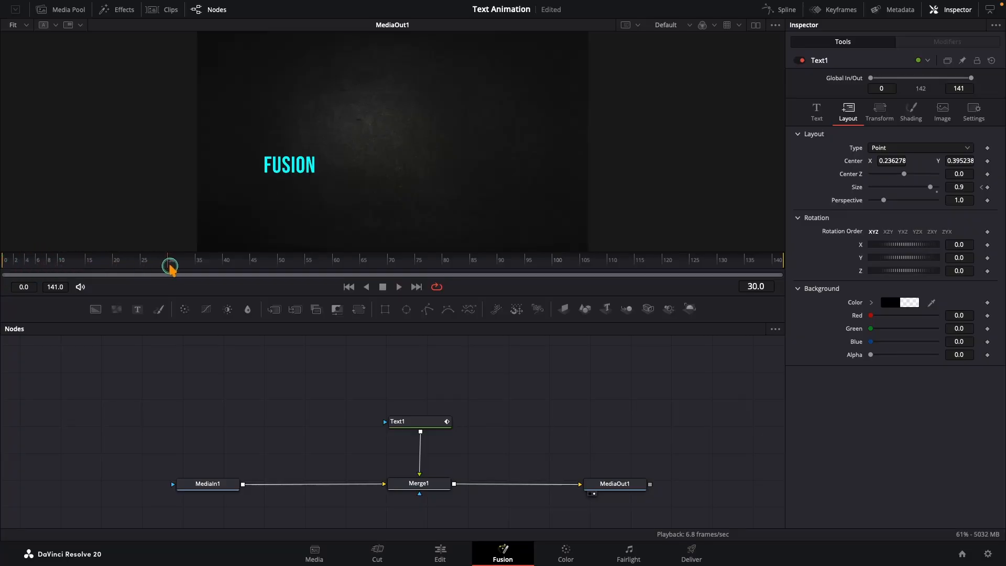
- At frame 83, set the text's tracking to 1.073 and its opacity to 0
drag(396, 268, 437, 269)
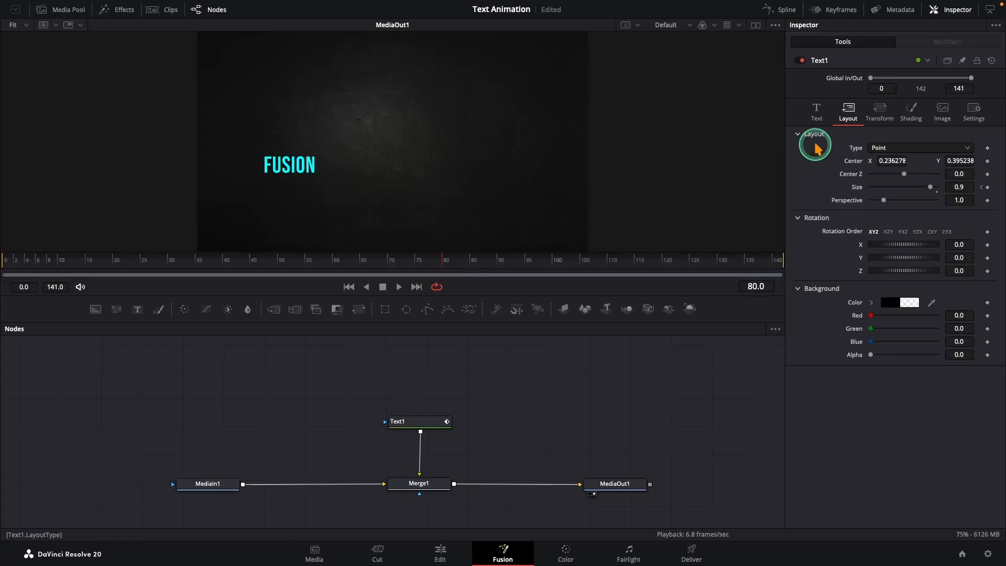
click(910, 111)
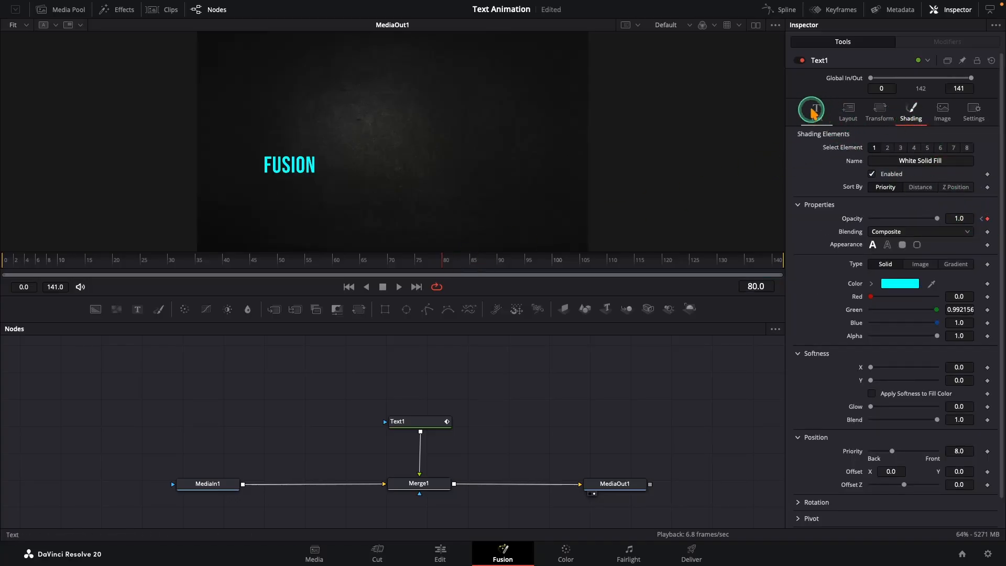
click(816, 111)
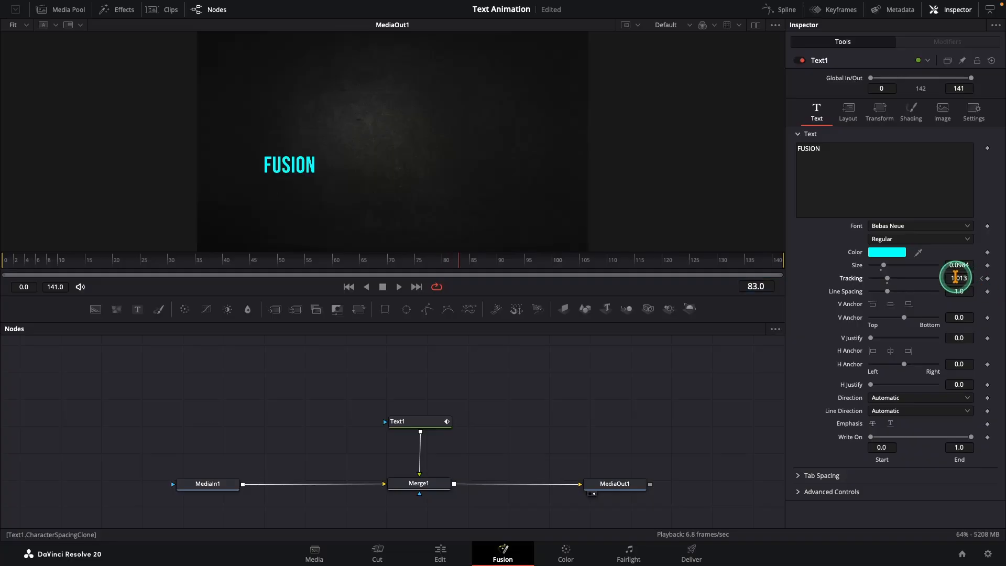
mouse_move(958, 278)
mouse_down()
mouse_move(979, 285)
mouse_move(963, 279)
mouse_up()
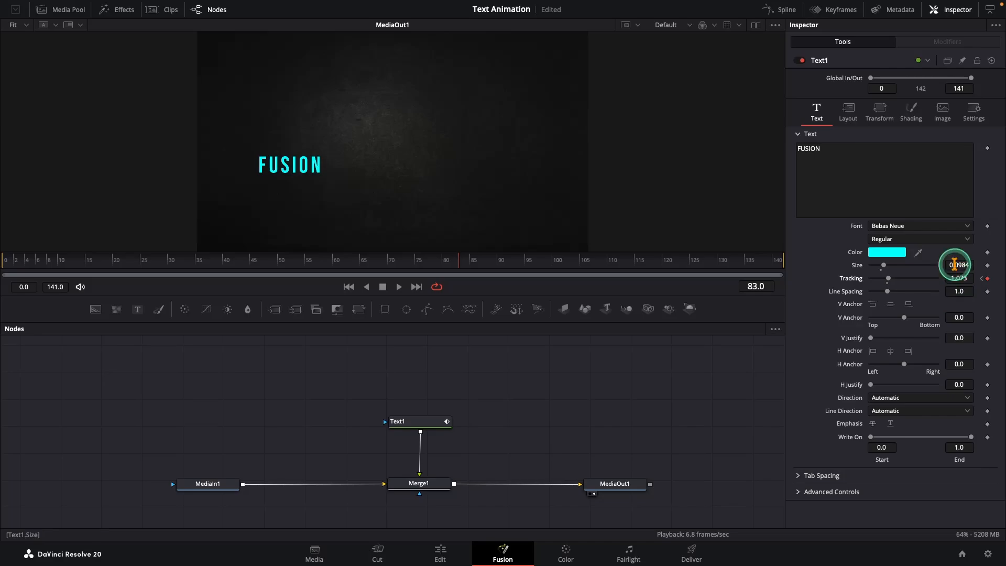
click(913, 122)
drag(932, 218, 852, 230)
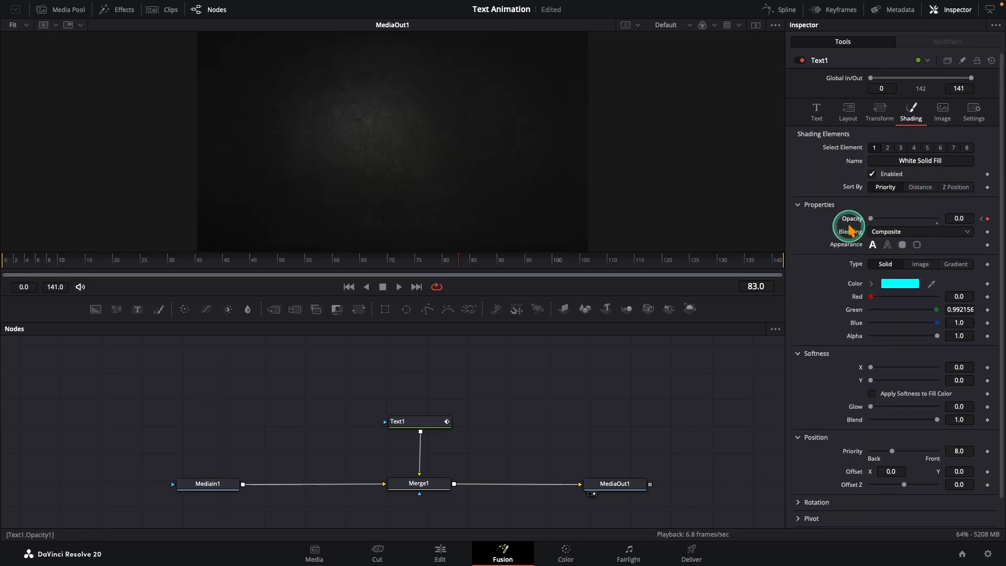
- Play and scrub the whole text animation from the start to review it
drag(96, 263, 5, 262)
key(space)
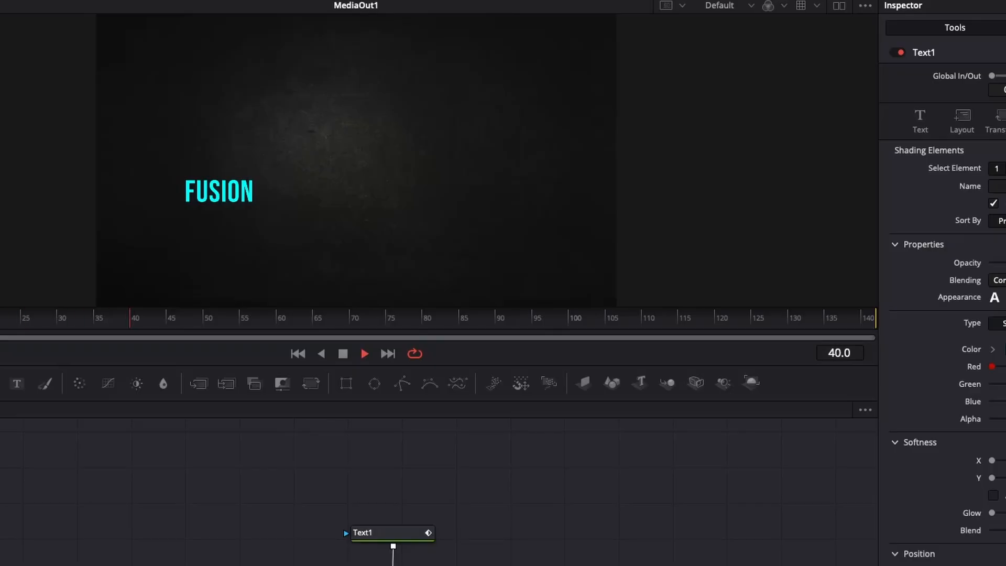
drag(5, 264, 359, 269)
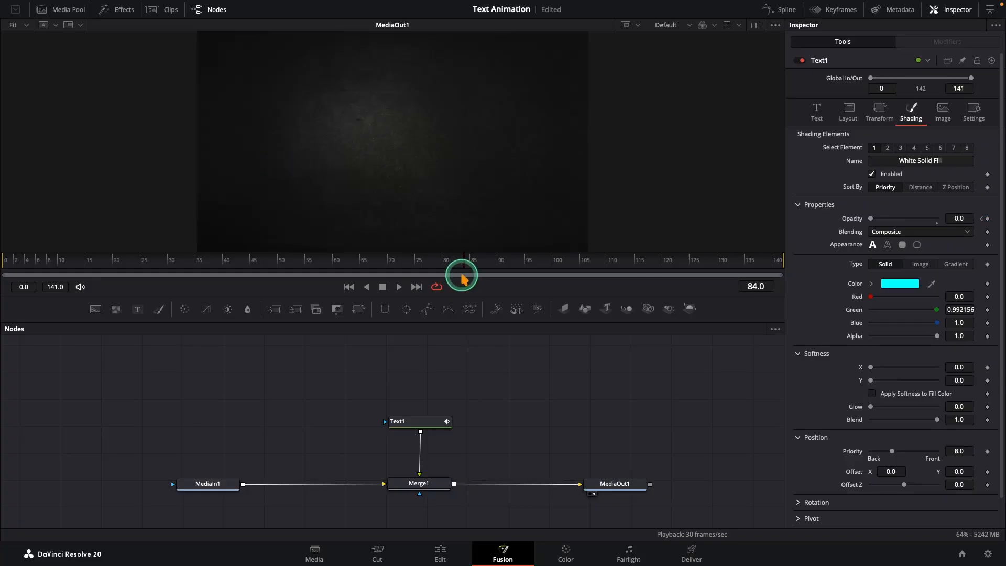
- On the Edit page, rename the adjustment clip to PopUp1
click(449, 556)
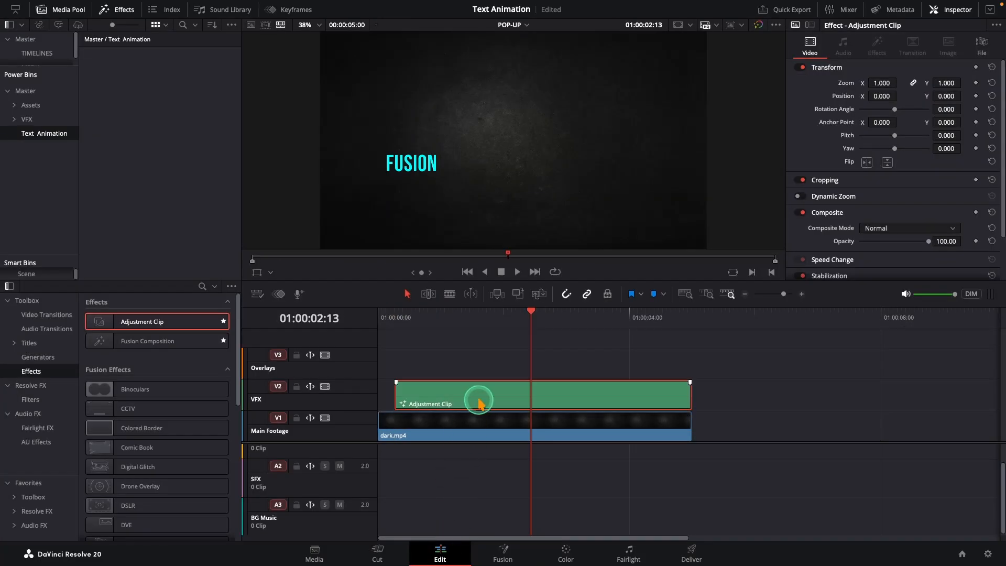
click(982, 46)
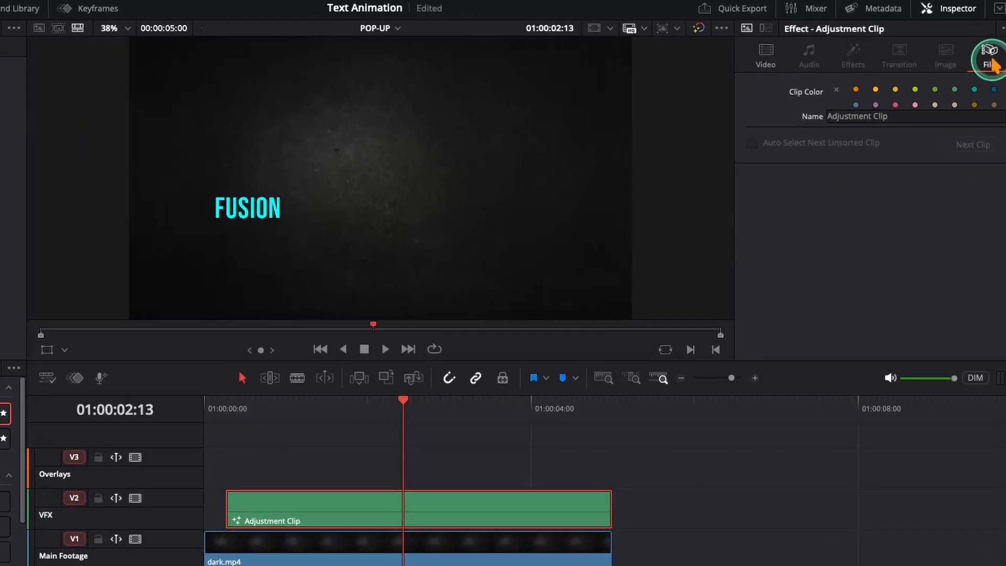
click(893, 115)
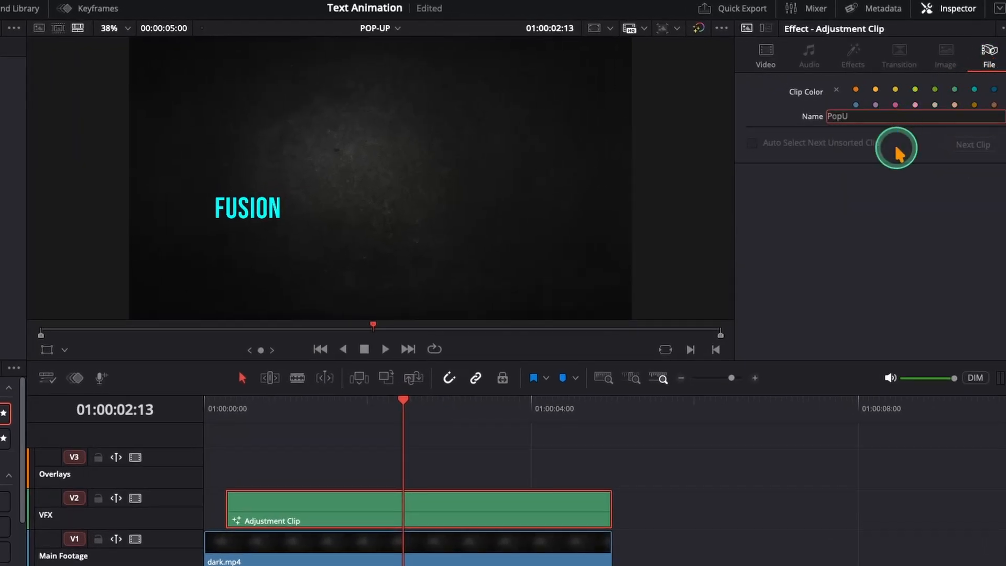
key(Return)
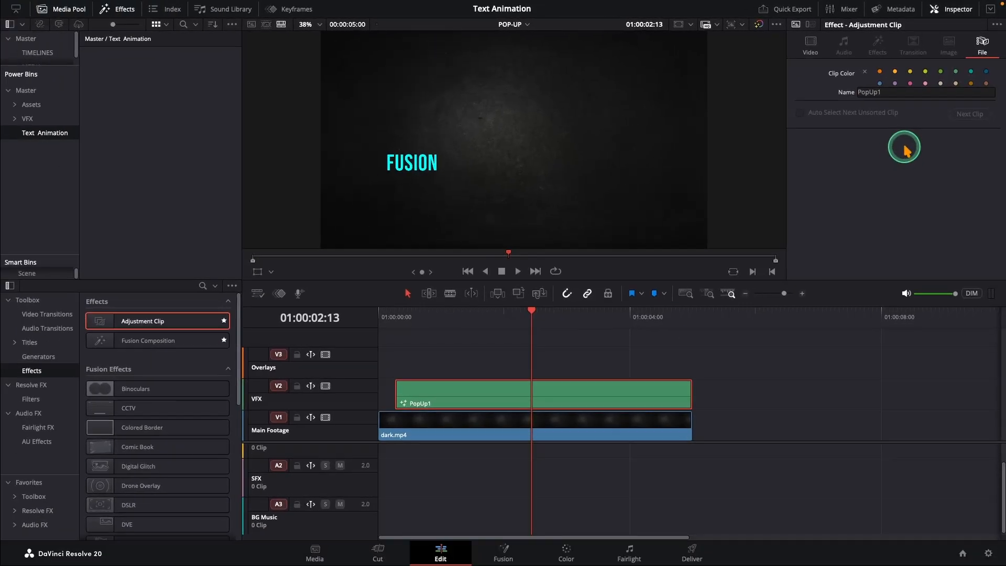
- Add the PopUp1 adjustment clip to the Text Animation bin in the media pool
click(125, 16)
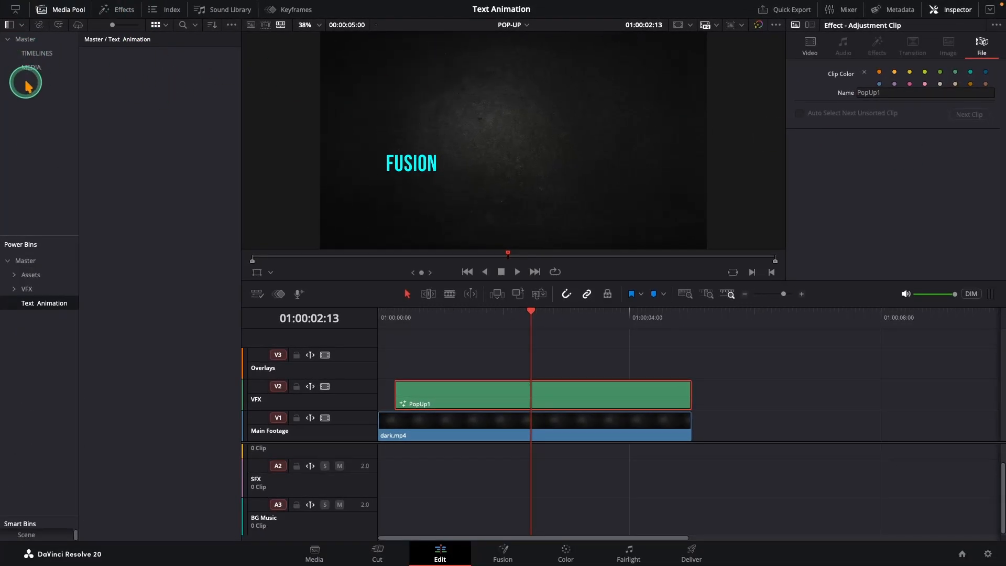
drag(455, 407, 158, 169)
drag(128, 111, 127, 111)
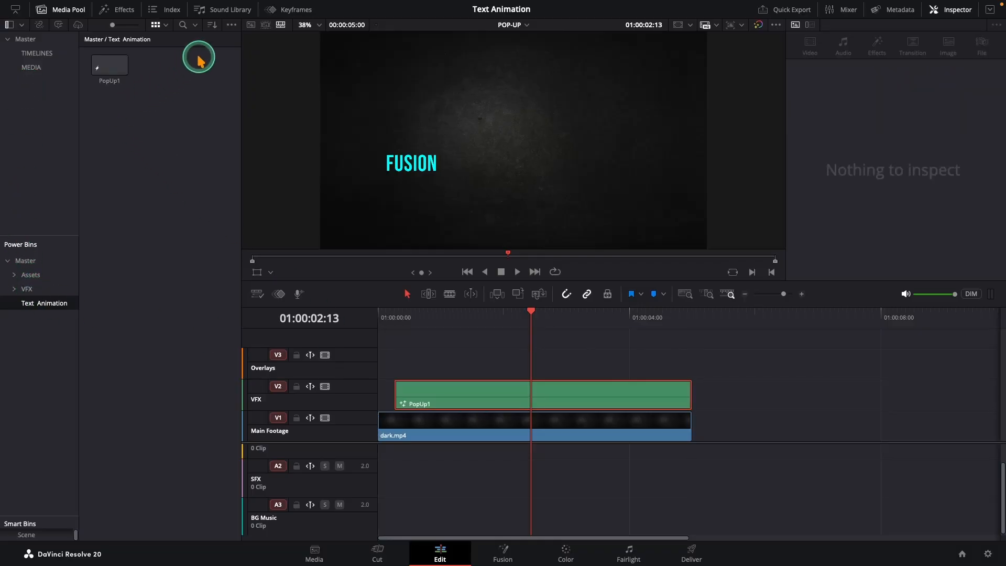
- Delete the PopUp1 adjustment clip from the timeline
click(231, 26)
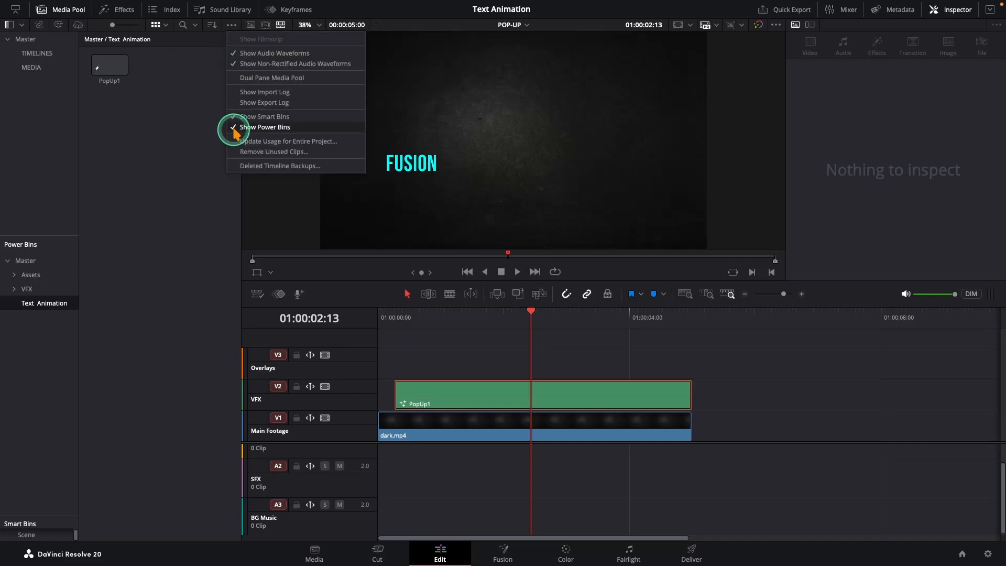
click(214, 145)
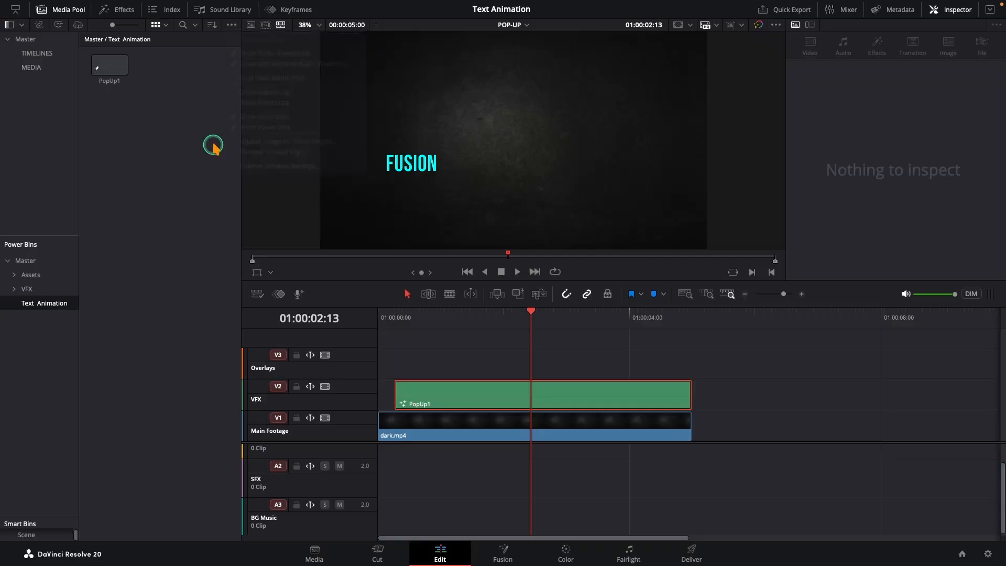
click(417, 392)
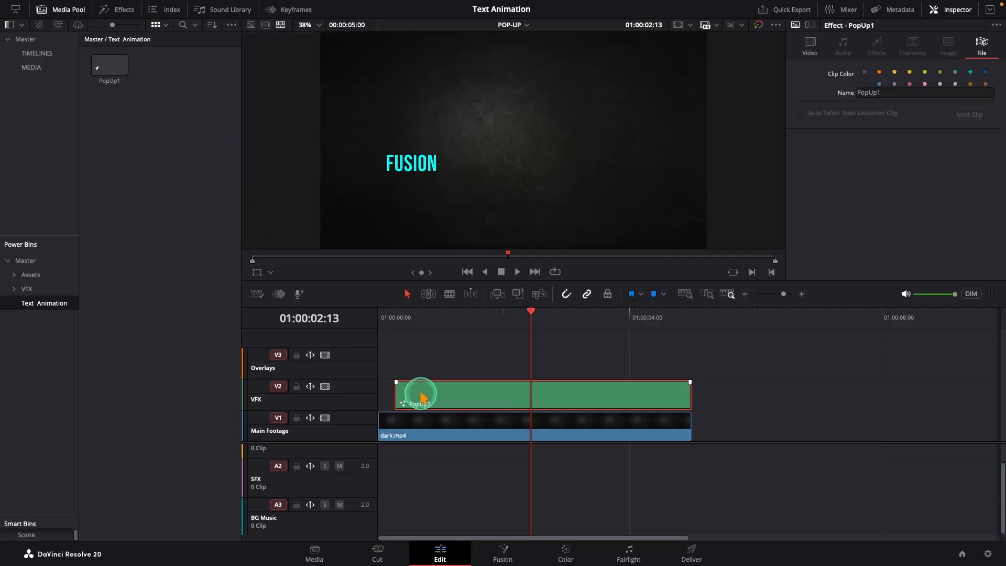
key(Delete)
- Place a new Adjustment Clip on the VFX track above dark.mp4 and trim its end to the footage
click(118, 10)
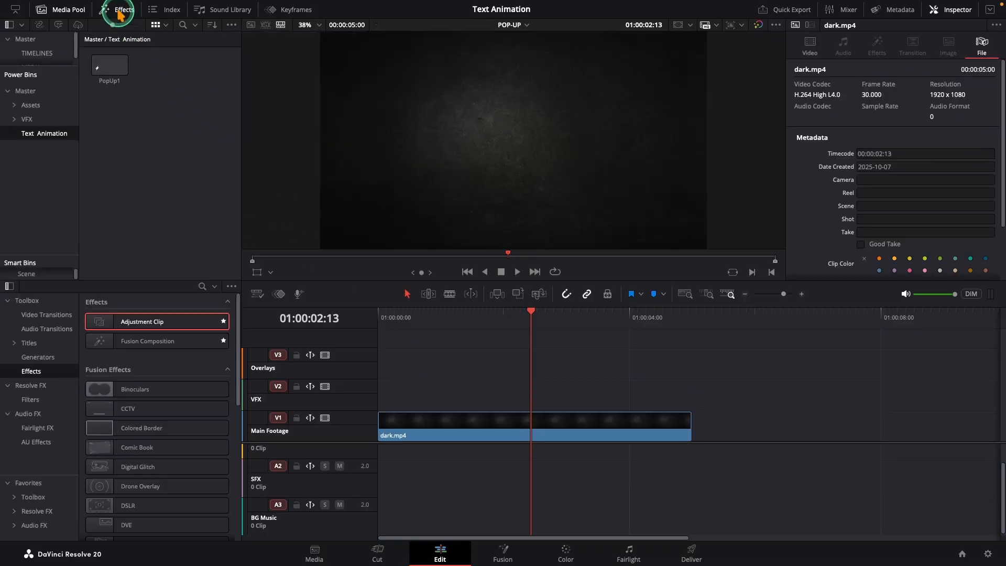
drag(122, 327, 387, 396)
drag(703, 406, 690, 399)
- Open the new adjustment clip in the Fusion page
right_click(667, 400)
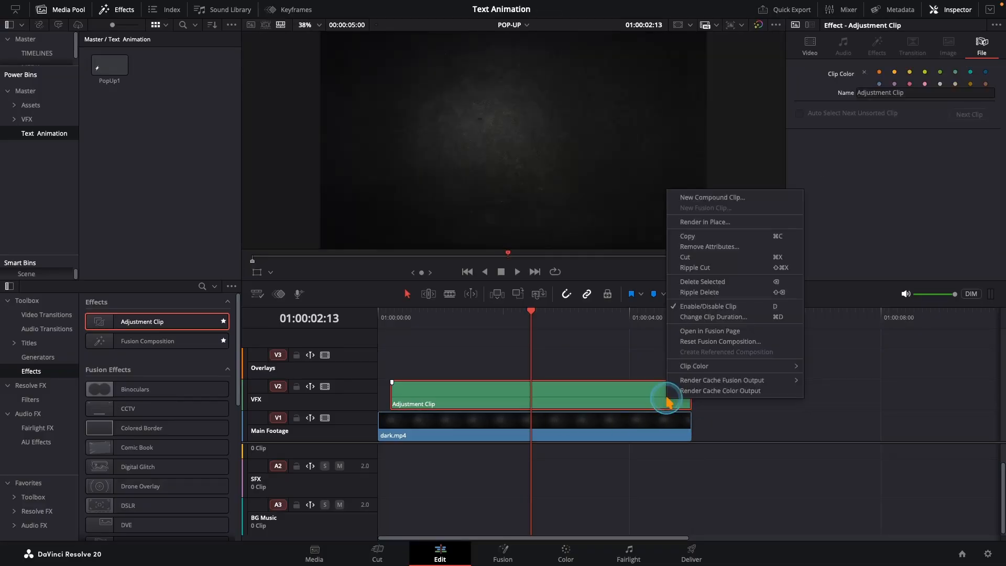
click(692, 330)
drag(46, 362, 614, 486)
click(592, 449)
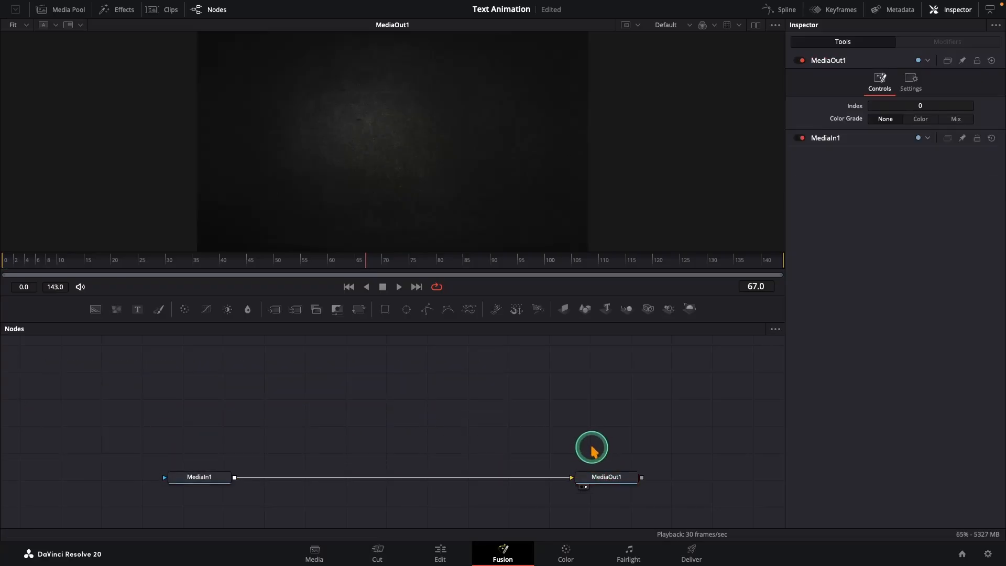
- Add a Text node to the composition and enter the text DaVinci
drag(138, 313, 411, 427)
click(812, 174)
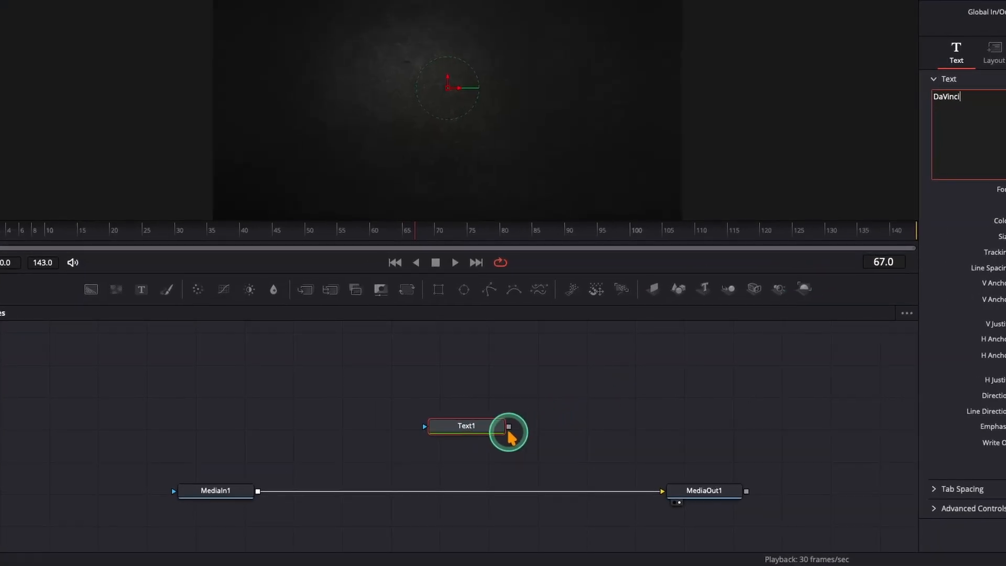
- Merge Text1 over the footage and move the text to the right of centre in the viewer
drag(510, 430, 258, 491)
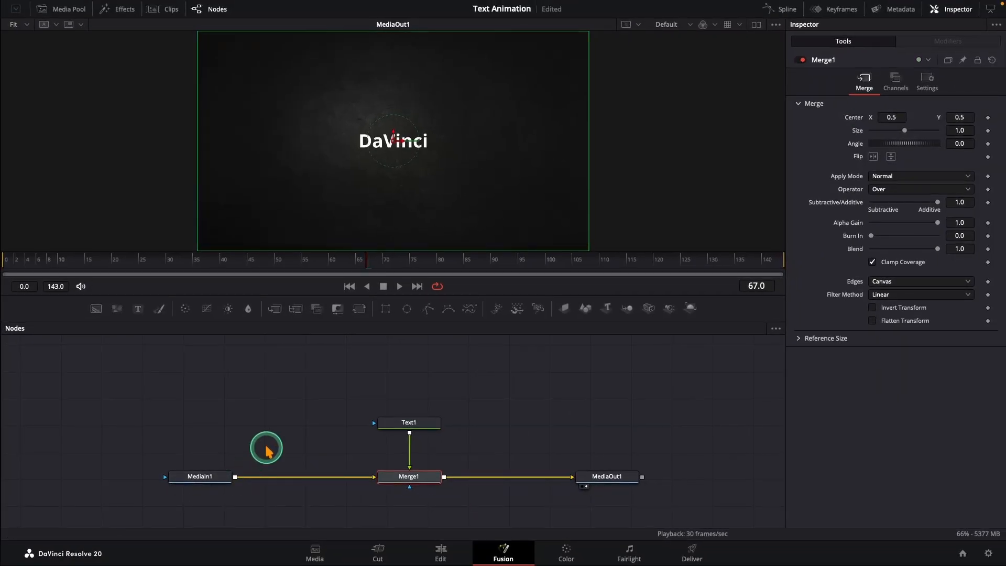
drag(393, 140, 490, 164)
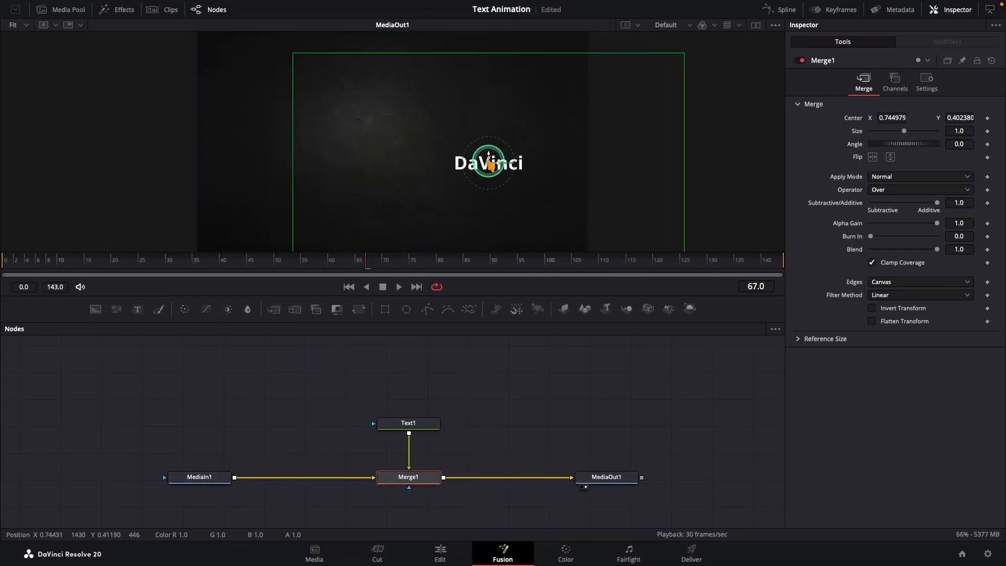
- Set Text1's font to Montserrat and increase its size to about 0.09
click(410, 427)
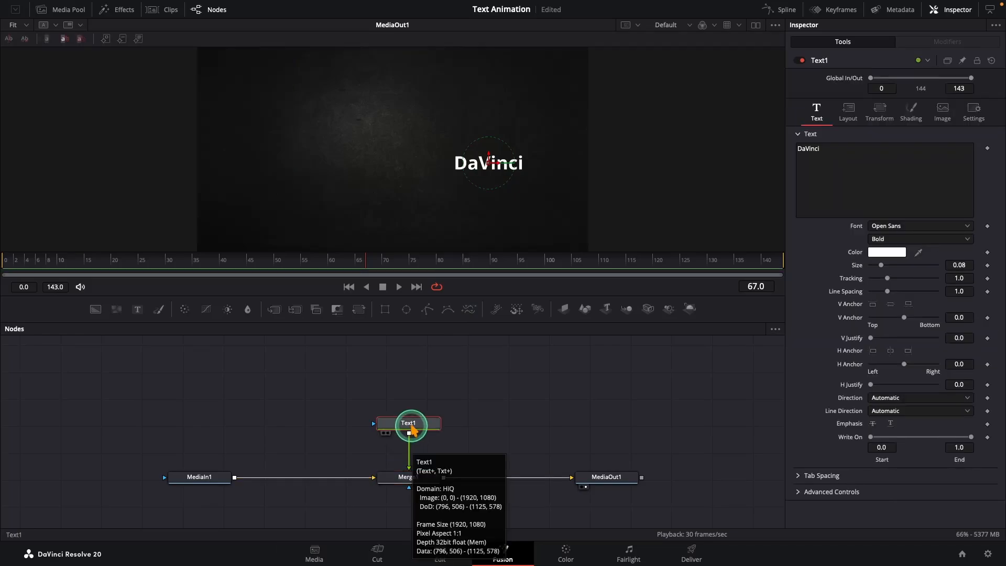
click(876, 225)
key(m)
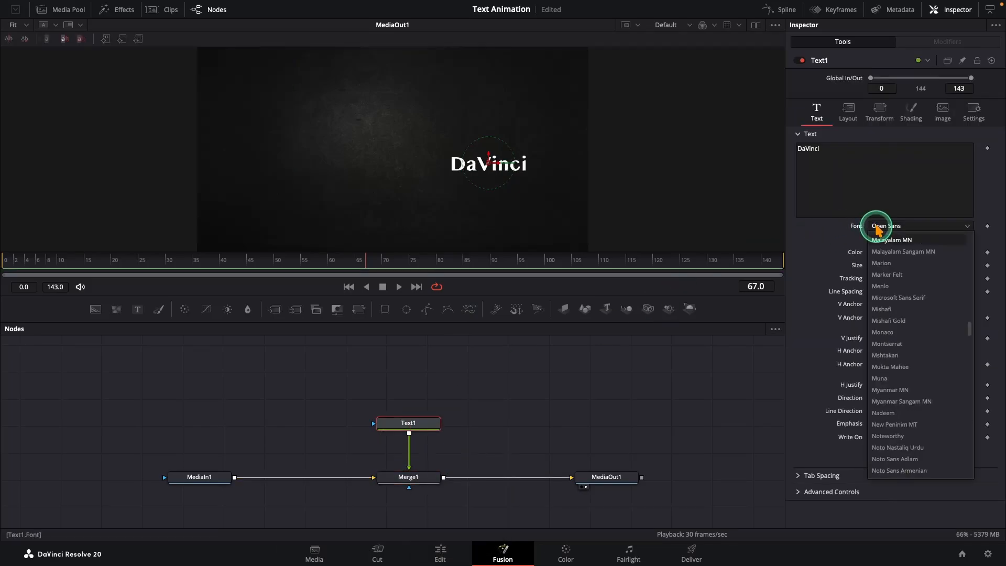
click(900, 345)
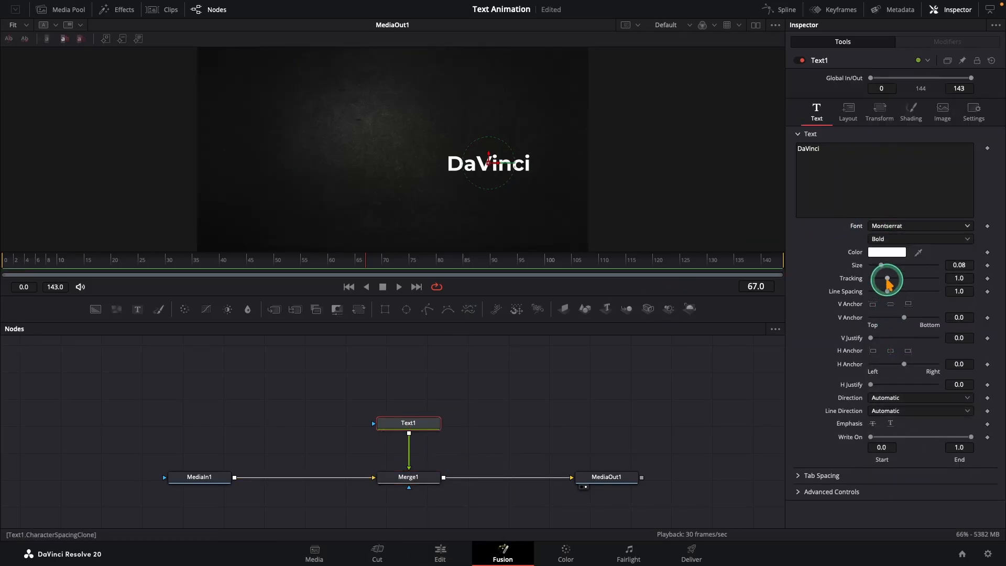
drag(882, 267, 884, 268)
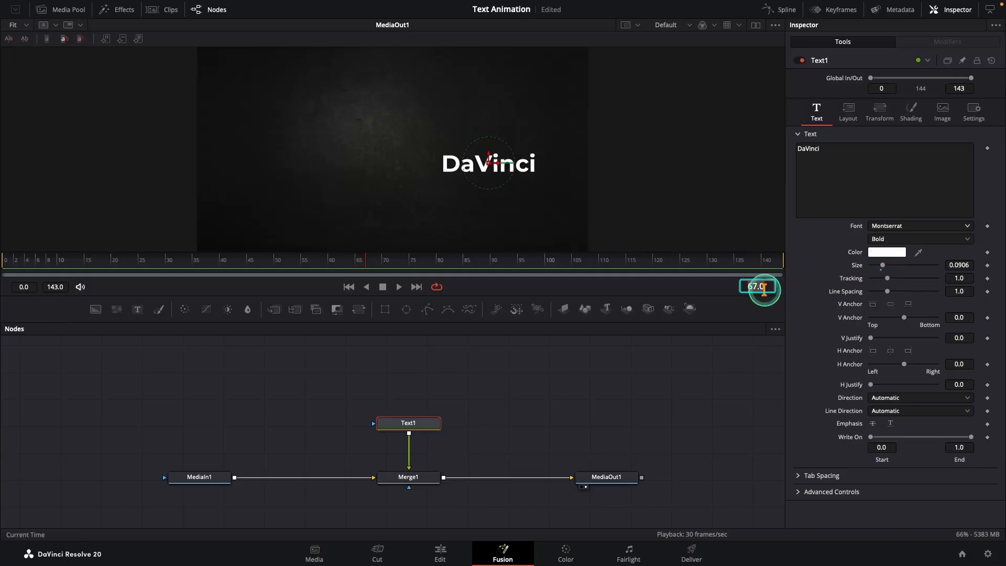
- At frame 0, set the text's Layout size to 0.6 and keyframe it
key(Return)
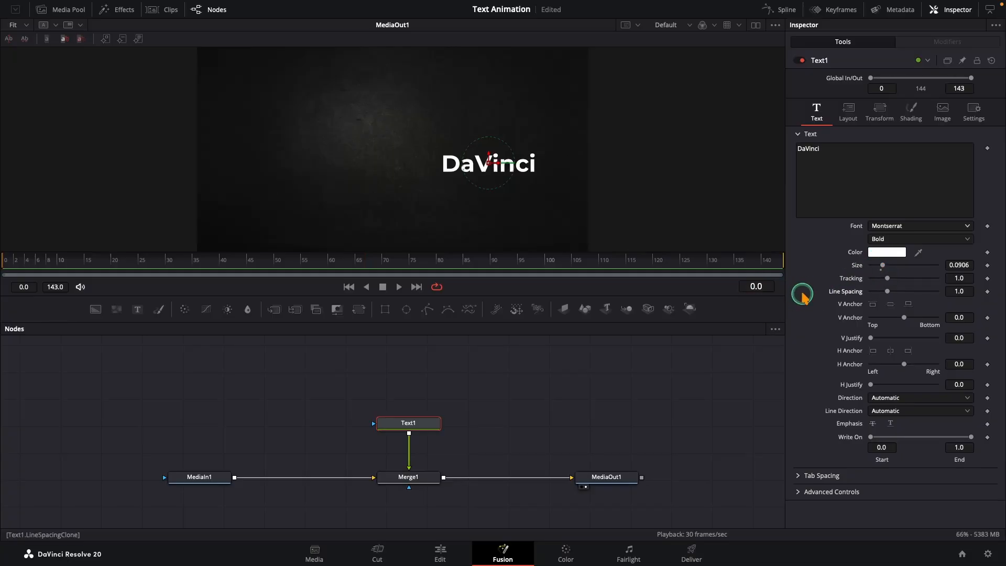
click(848, 111)
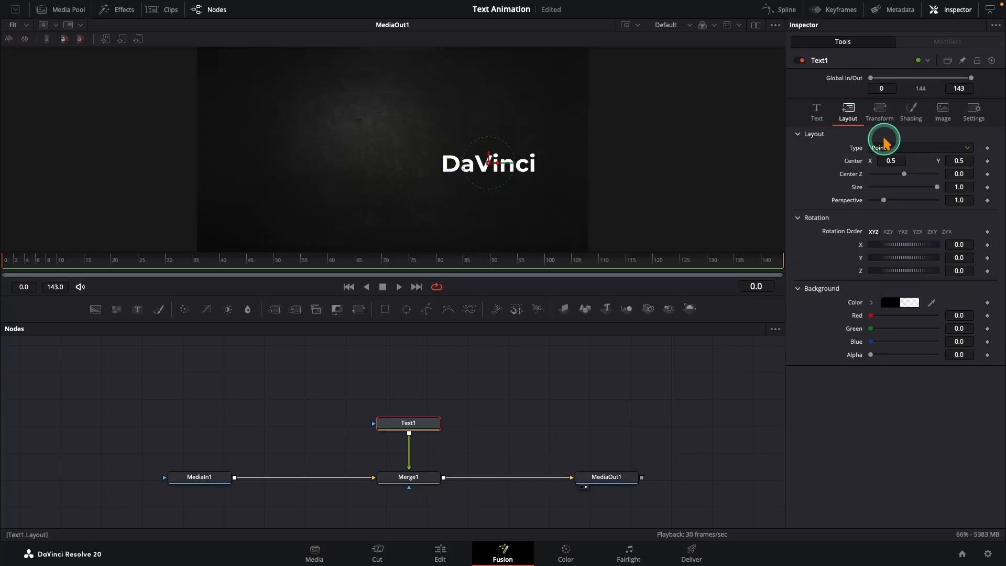
double_click(969, 189)
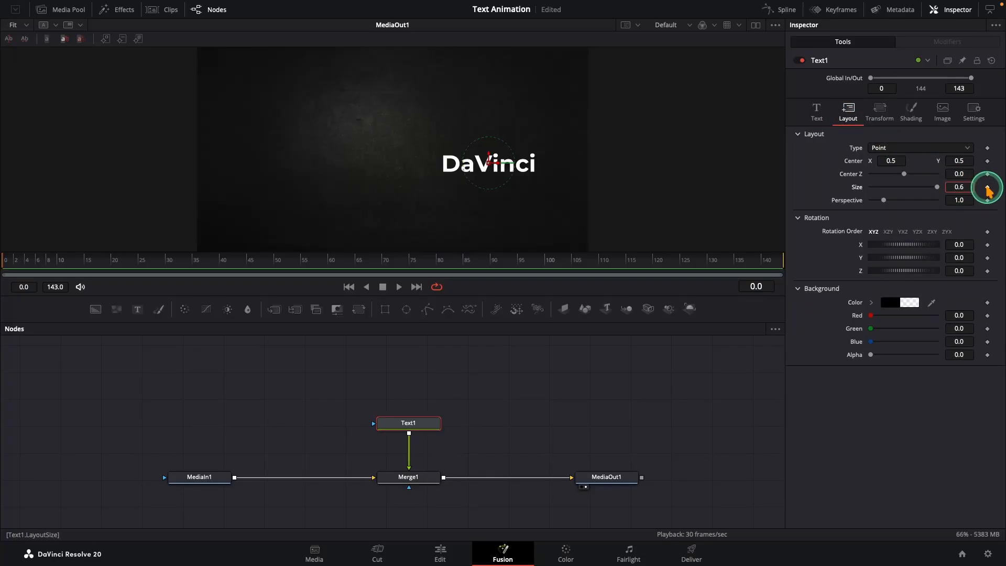
click(987, 188)
- Keyframe the shading opacity at 0 on frame 0 and at 1.0 on frame 1
click(912, 112)
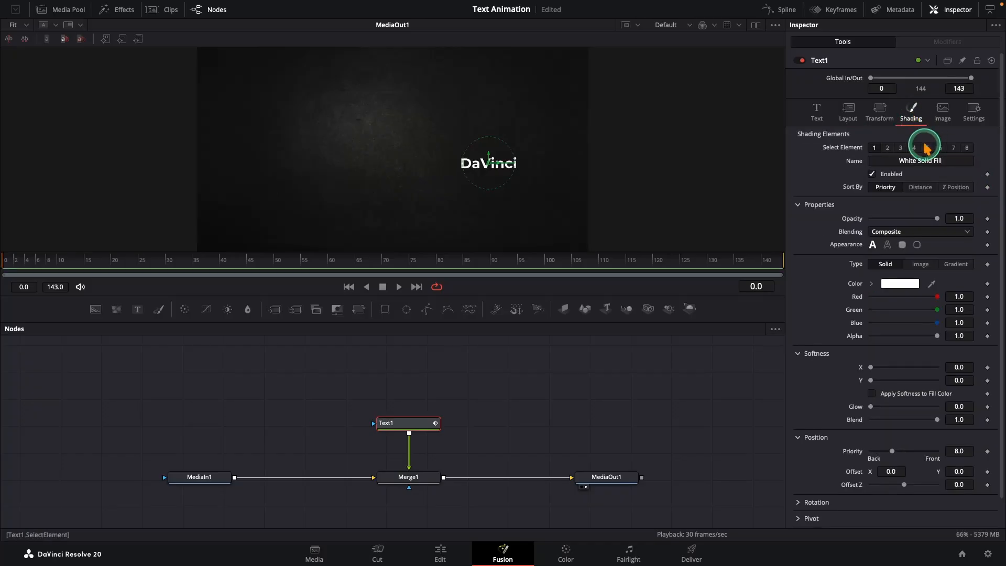
drag(933, 215, 865, 227)
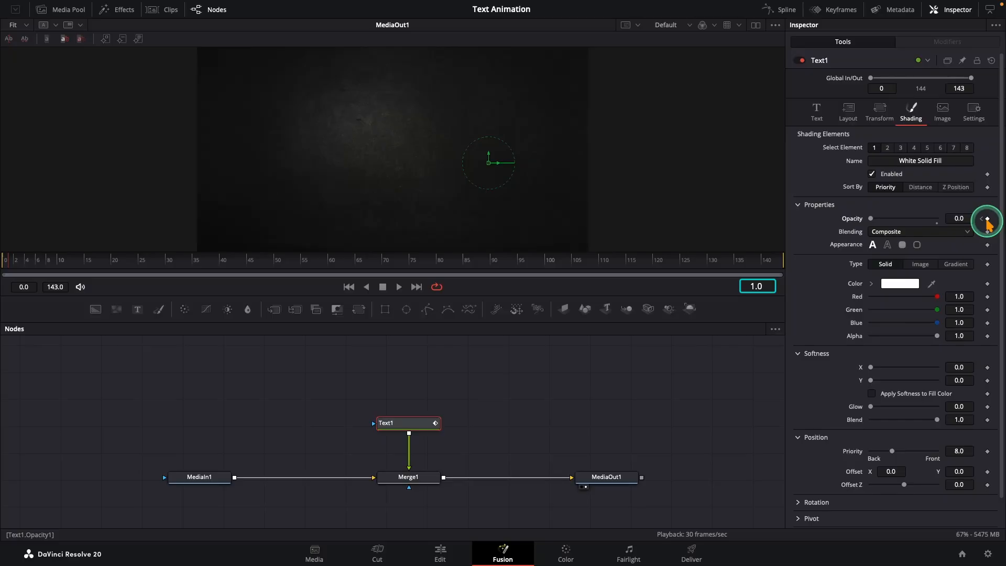
drag(882, 224, 938, 227)
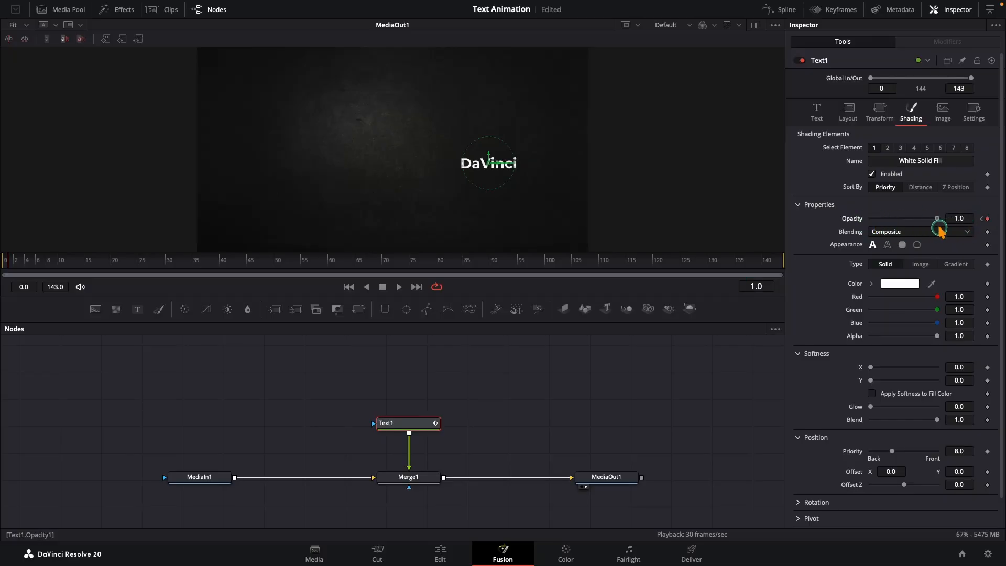
- Keyframe the Layout size at 0.8 on frame 2 and 0.95 on frame 3
click(854, 120)
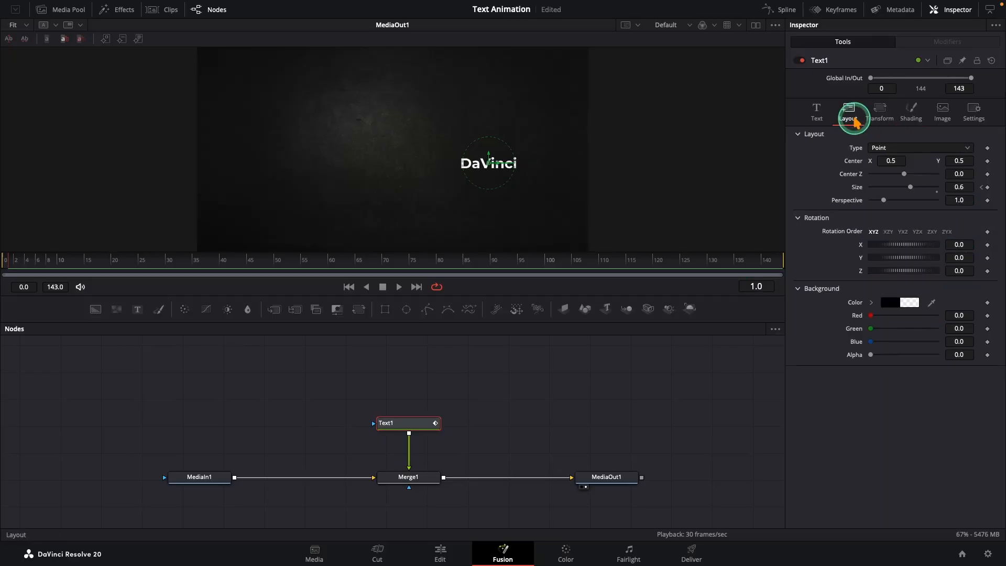
click(970, 222)
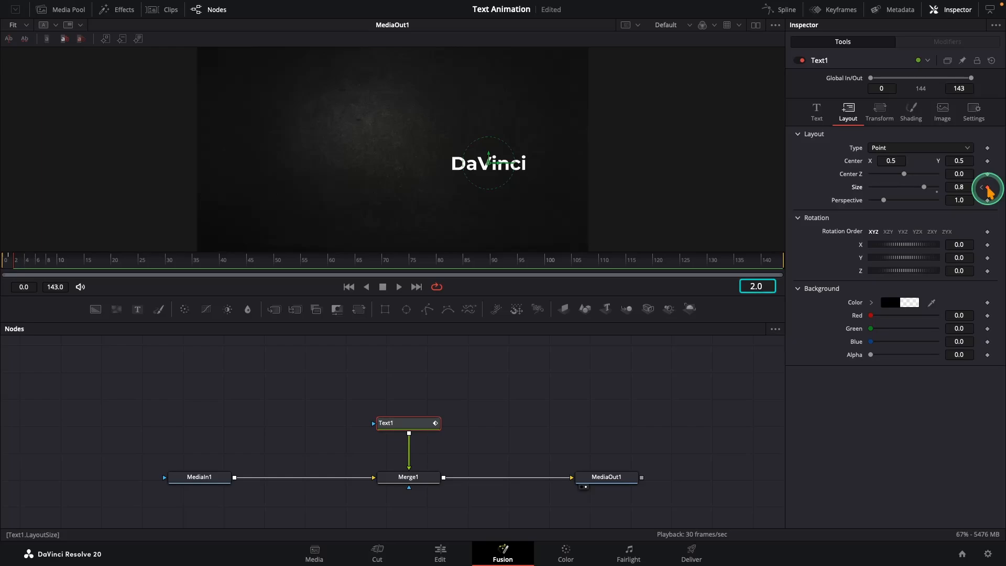
click(968, 189)
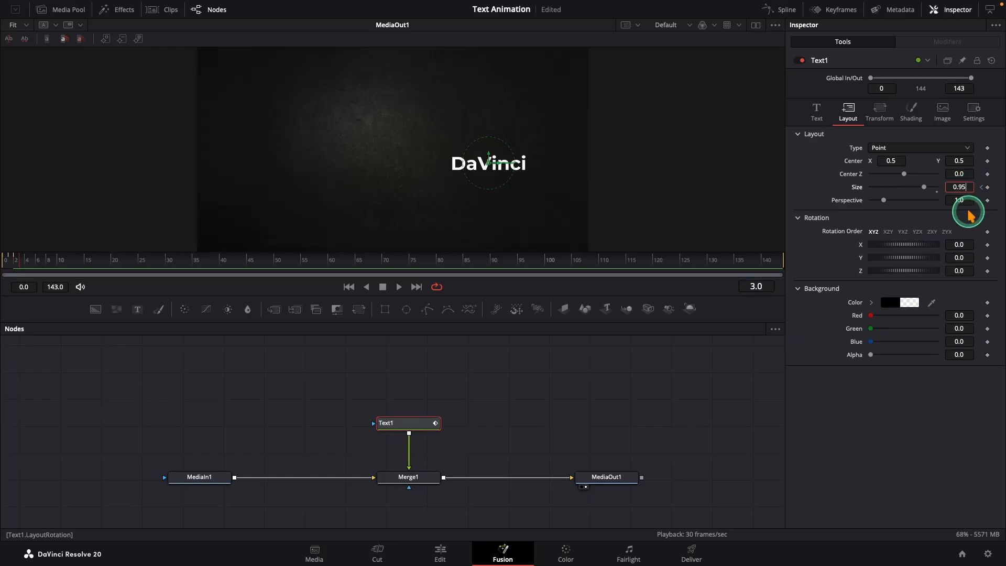
key(Return)
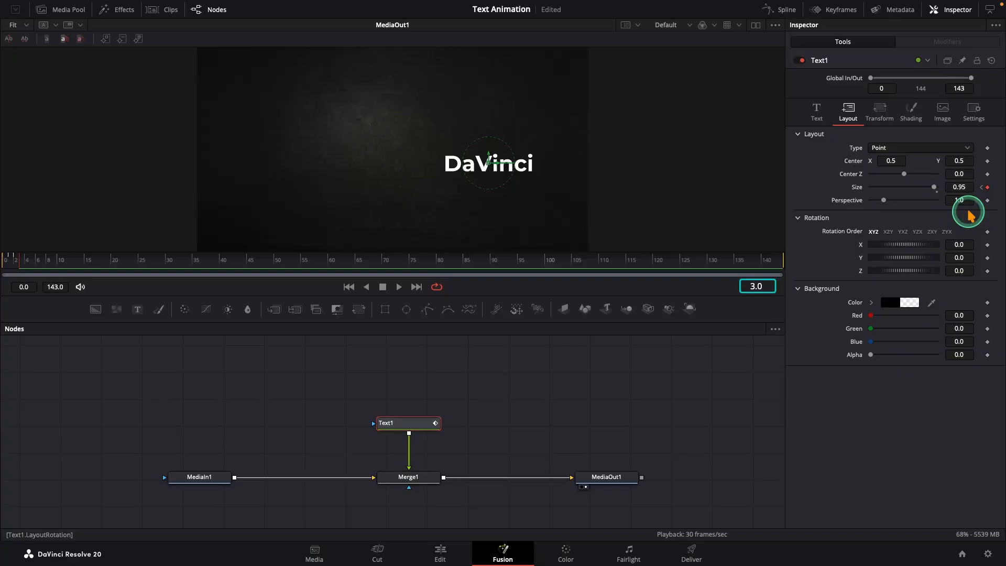
- Keyframe the Layout size at 1.0 on frame 4, 0.95 on frame 5 and 0.9 on frame 6
drag(933, 189, 952, 219)
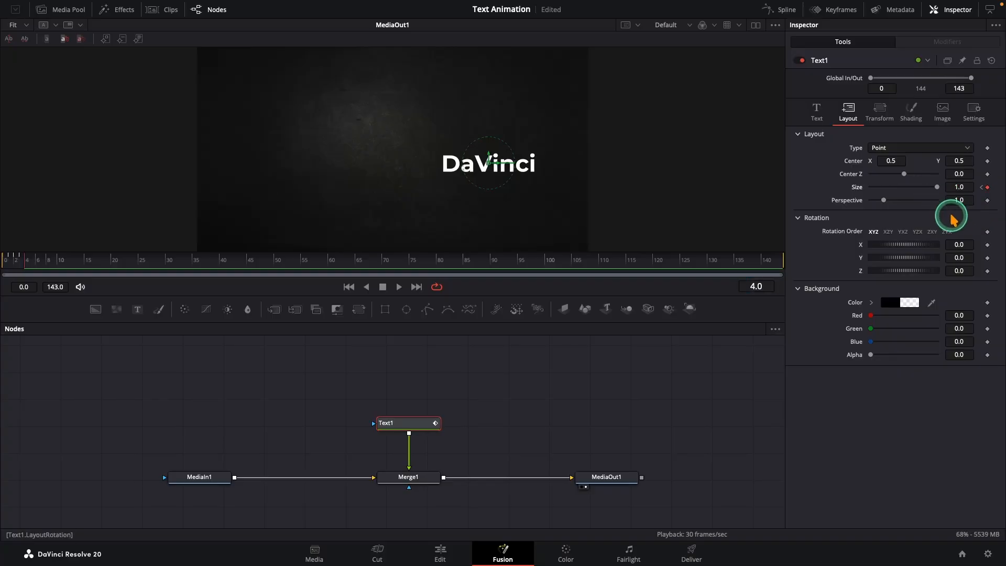
click(963, 187)
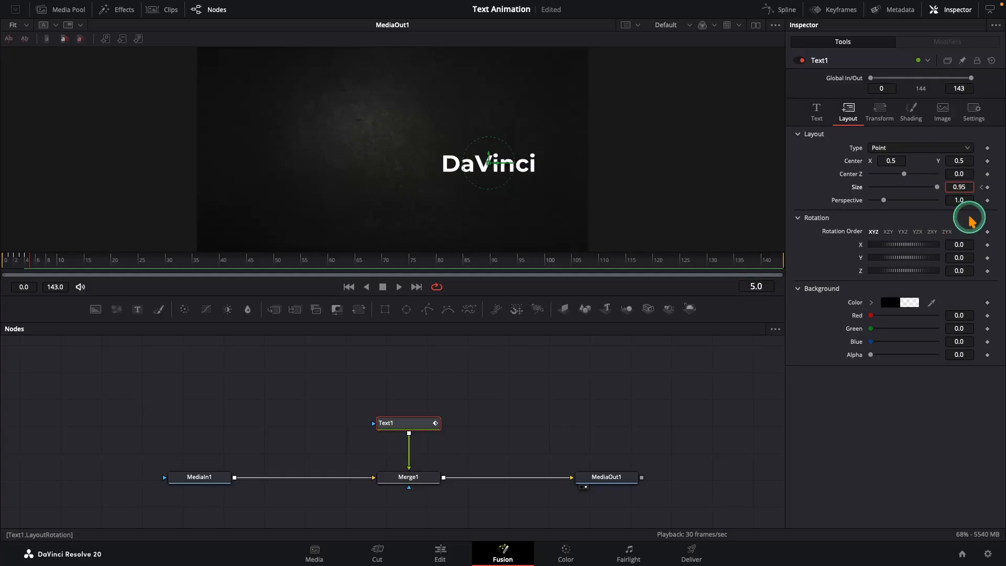
click(969, 220)
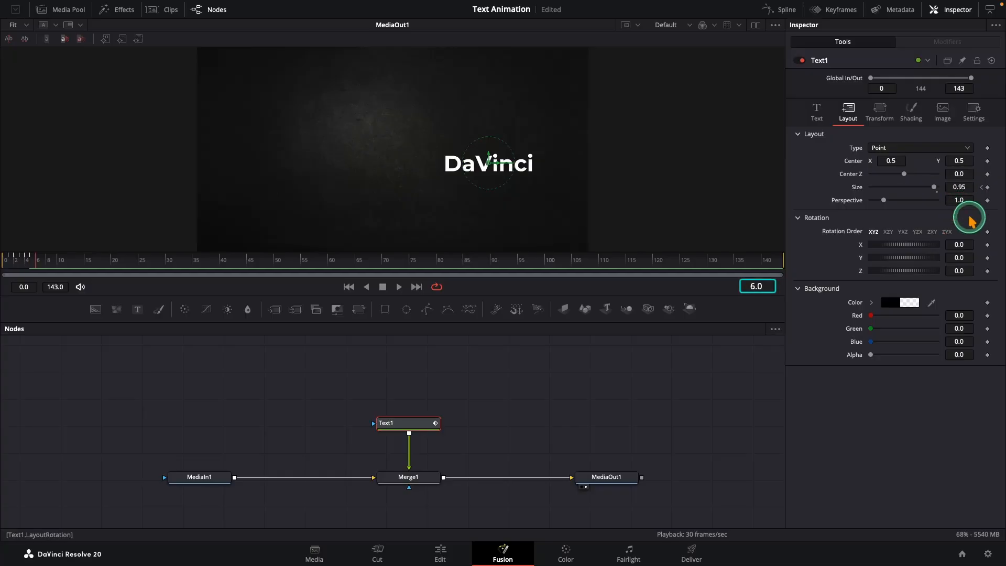
click(964, 187)
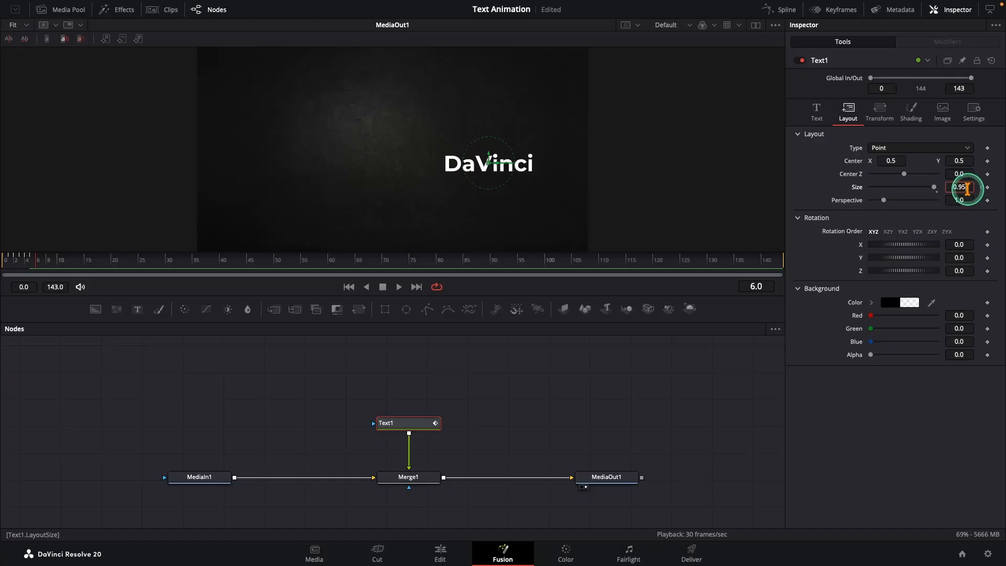
text(0.9)
click(970, 231)
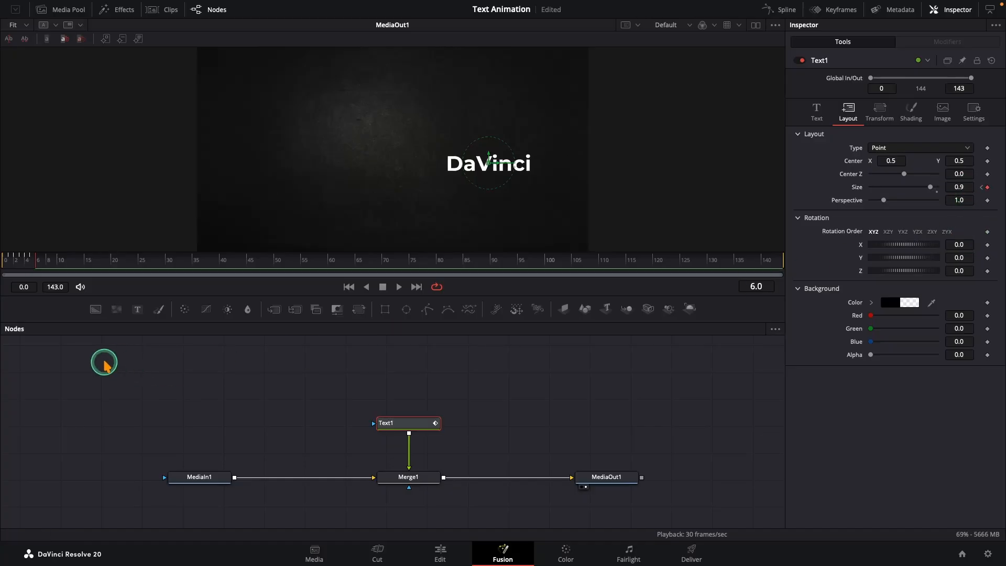
- Play back the text animation from the start
click(101, 360)
drag(40, 266, 1, 265)
key(space)
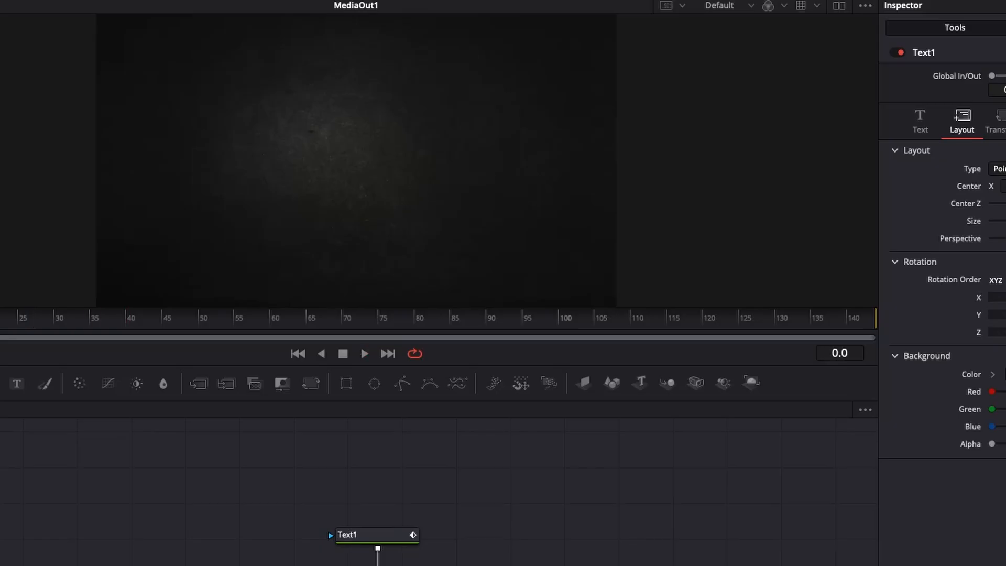
- At frame 90, add keyframes for the shading opacity, Softness Y and Size Y at their current values
drag(31, 278, 103, 267)
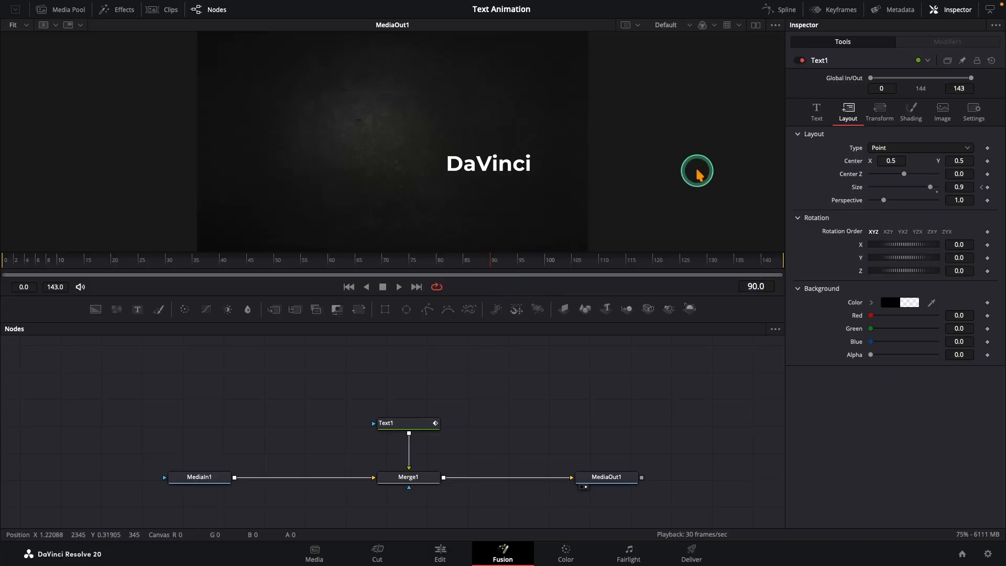
click(911, 113)
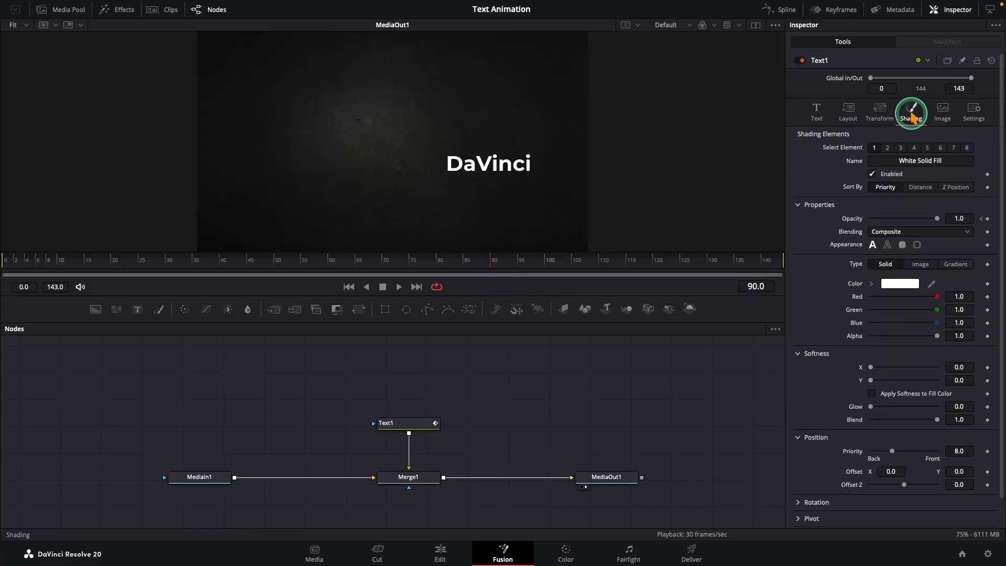
click(988, 219)
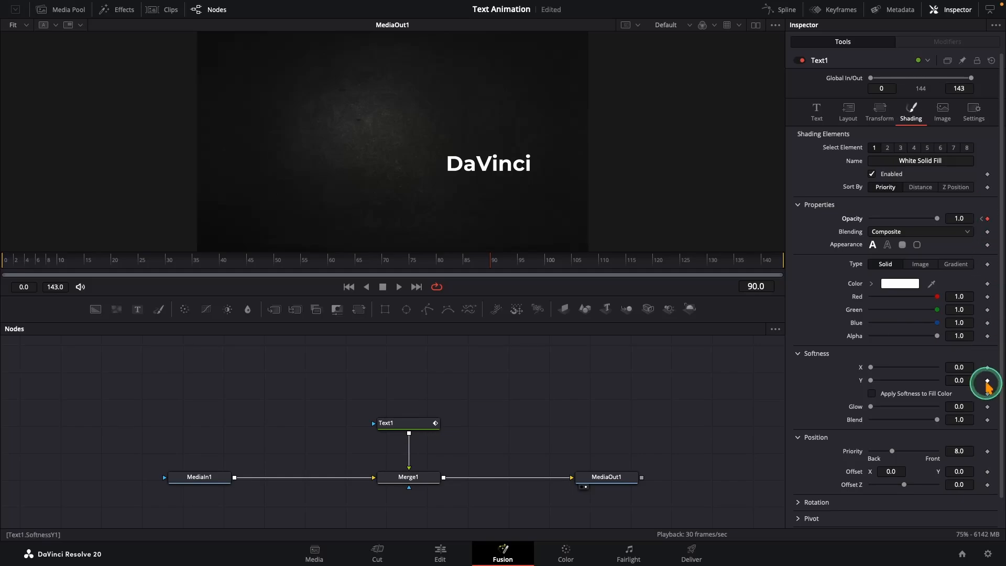
click(988, 381)
scroll(985, 383, down, 1)
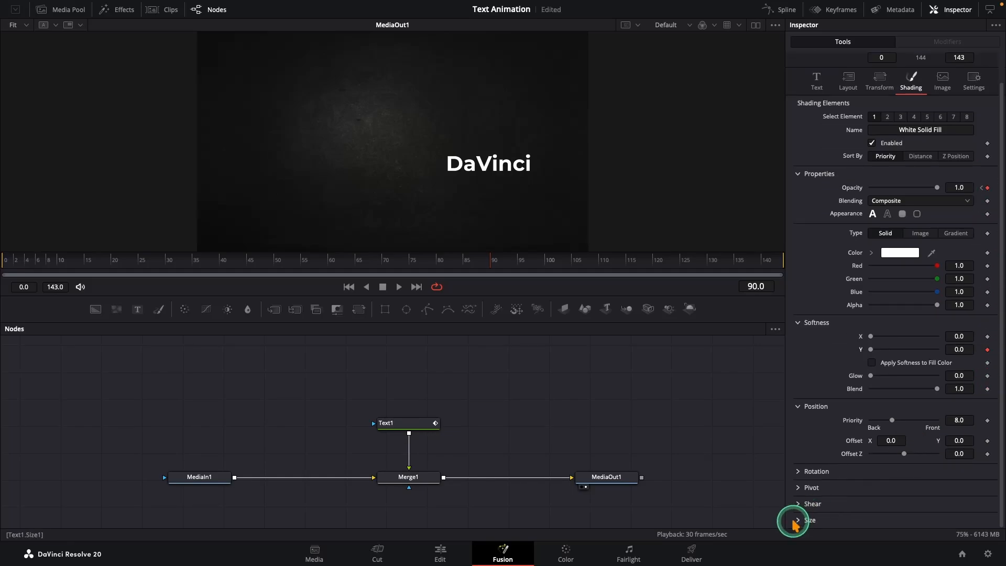
scroll(802, 521, down, 1)
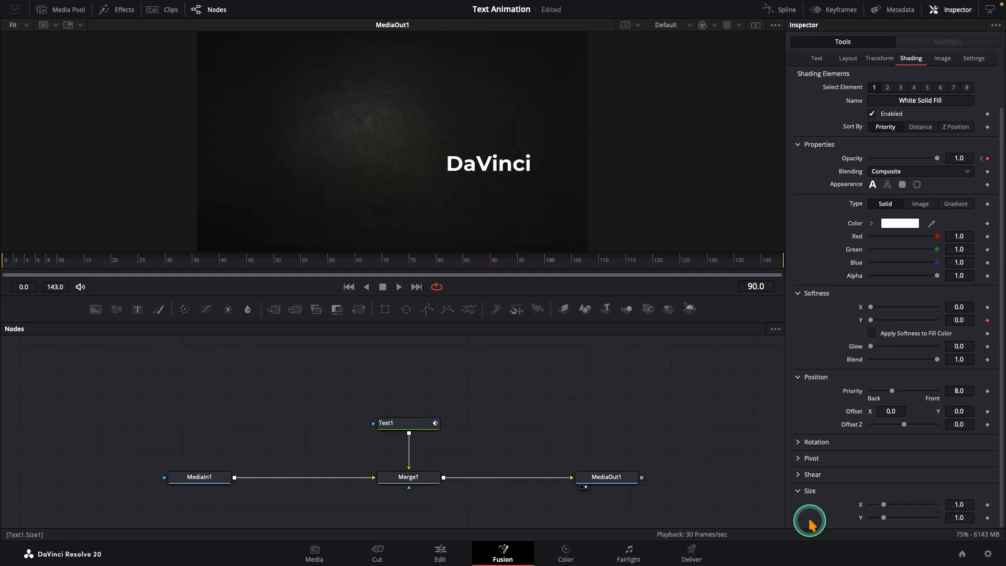
click(988, 518)
- At frame 93, set shading Size Y to about 2.047, Softness Y to 20 and opacity to 0
drag(885, 517, 898, 520)
drag(870, 319, 950, 328)
drag(936, 158, 866, 167)
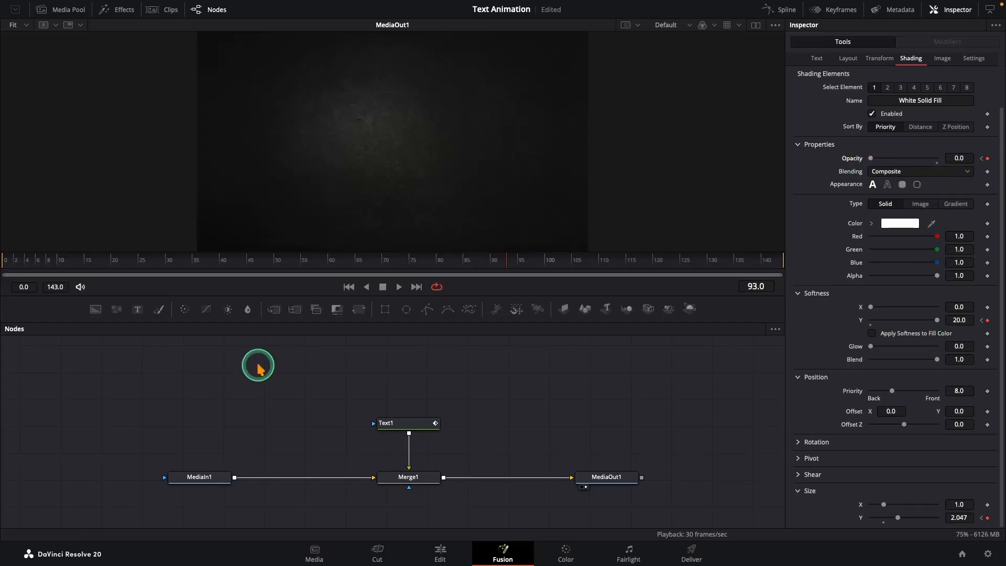
- Play back the animation from the start and stop it
click(4, 260)
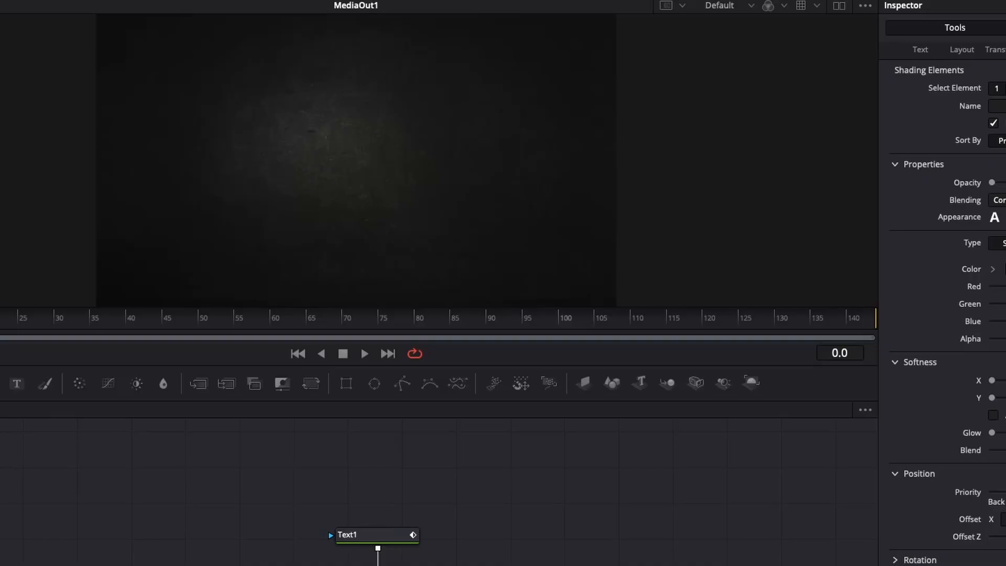
key(space)
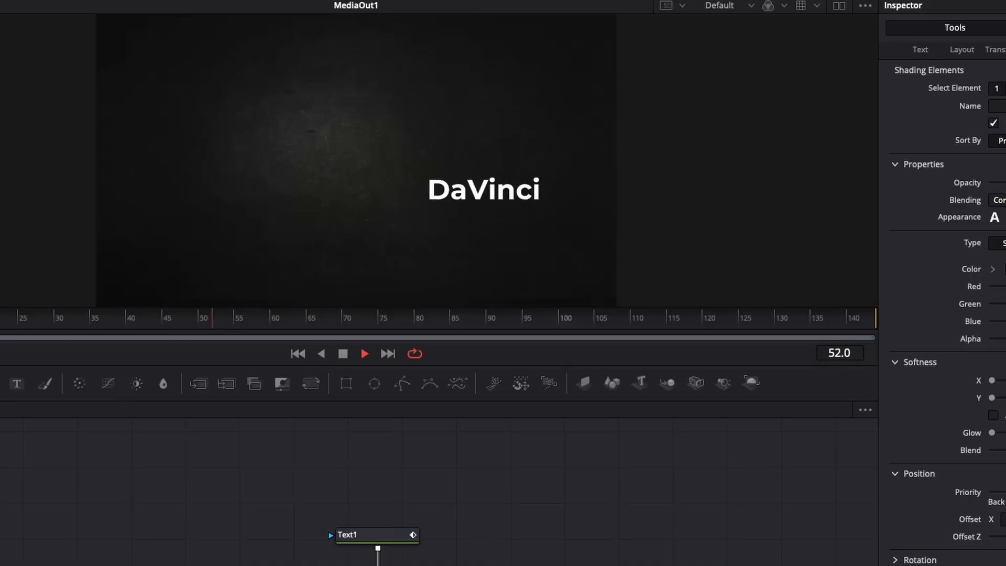
key(space)
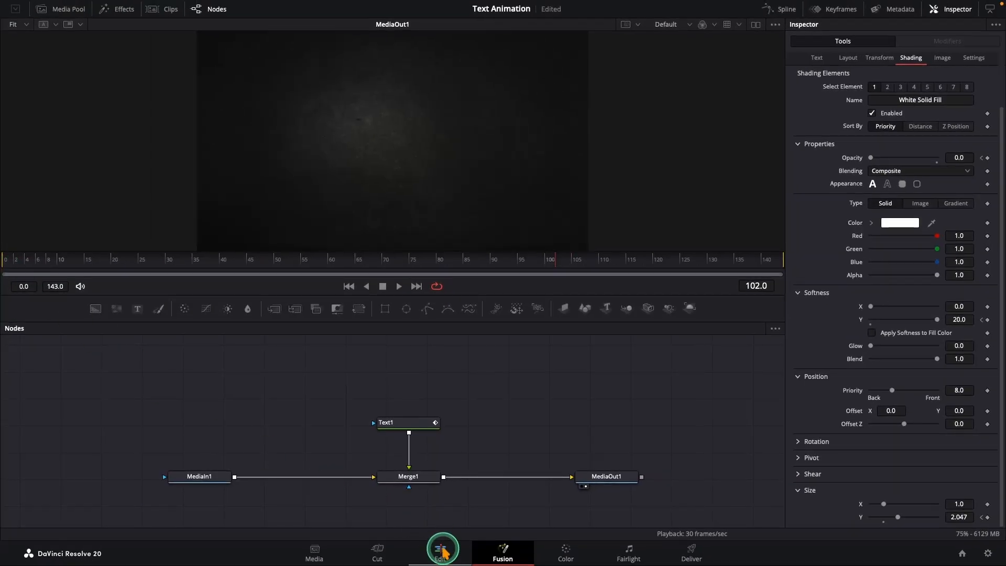
- On the Edit page, rename the adjustment clip PopUp2 and add it to the Text Animation bin
click(442, 550)
click(492, 400)
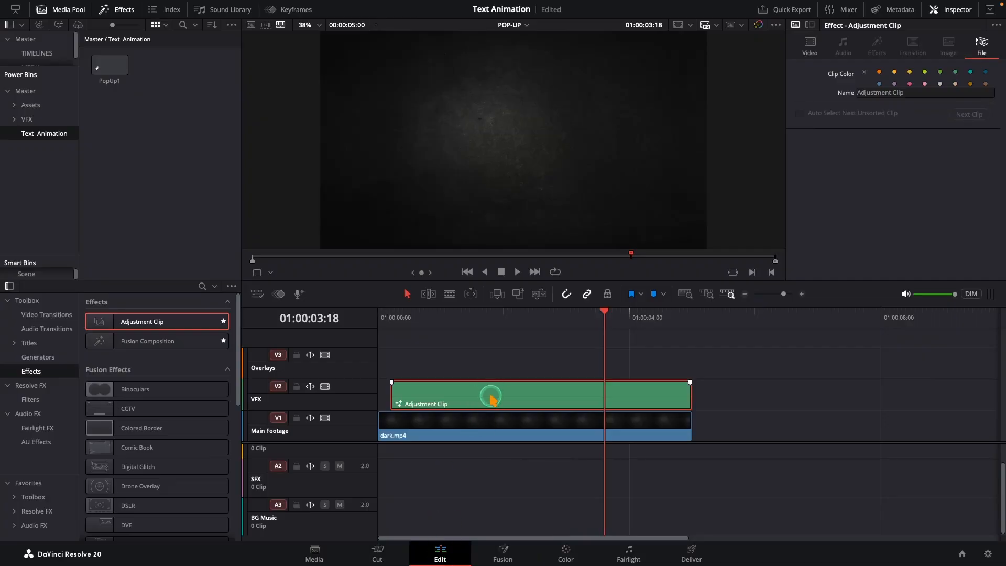
click(912, 92)
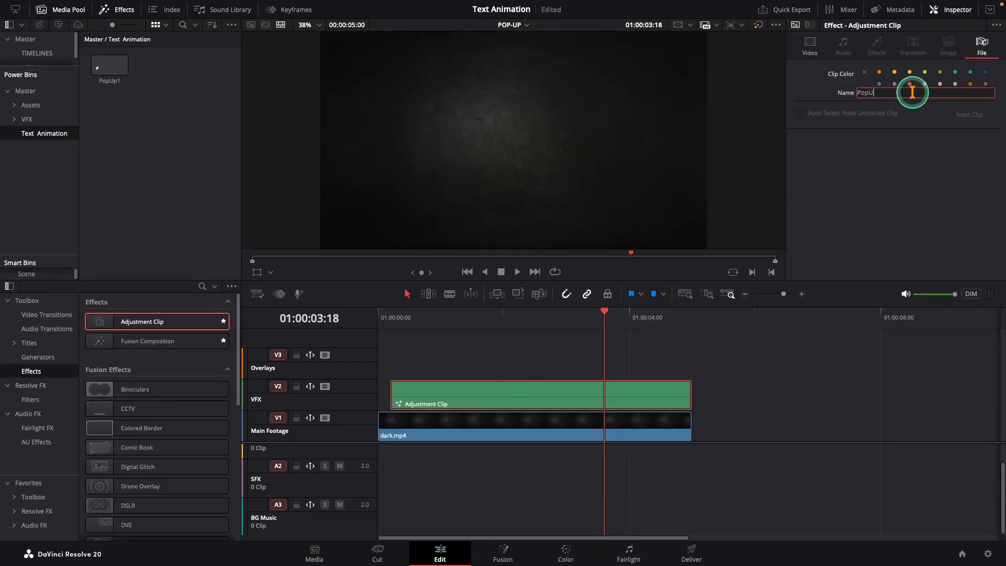
text(PopUp2)
key(Return)
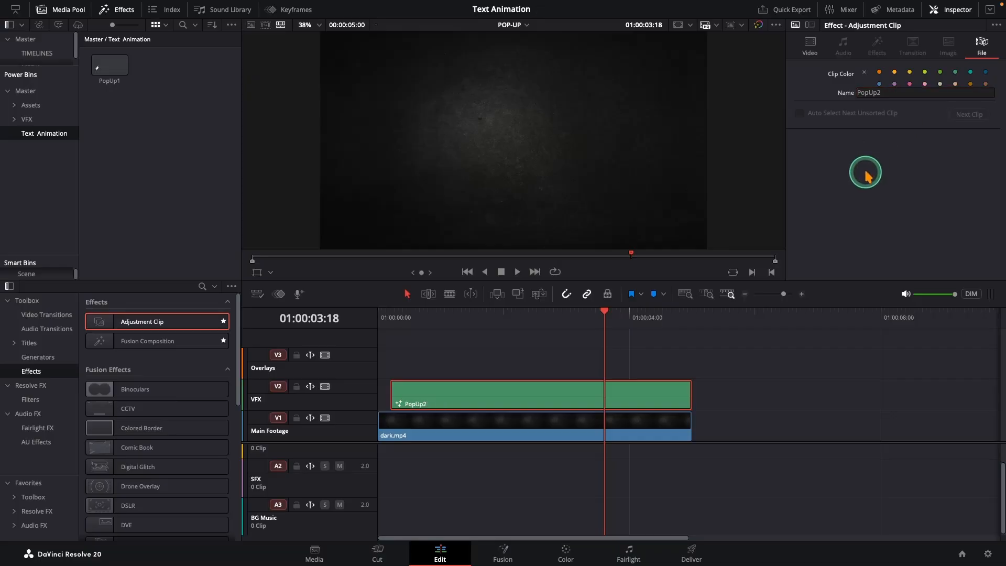
drag(166, 110, 168, 109)
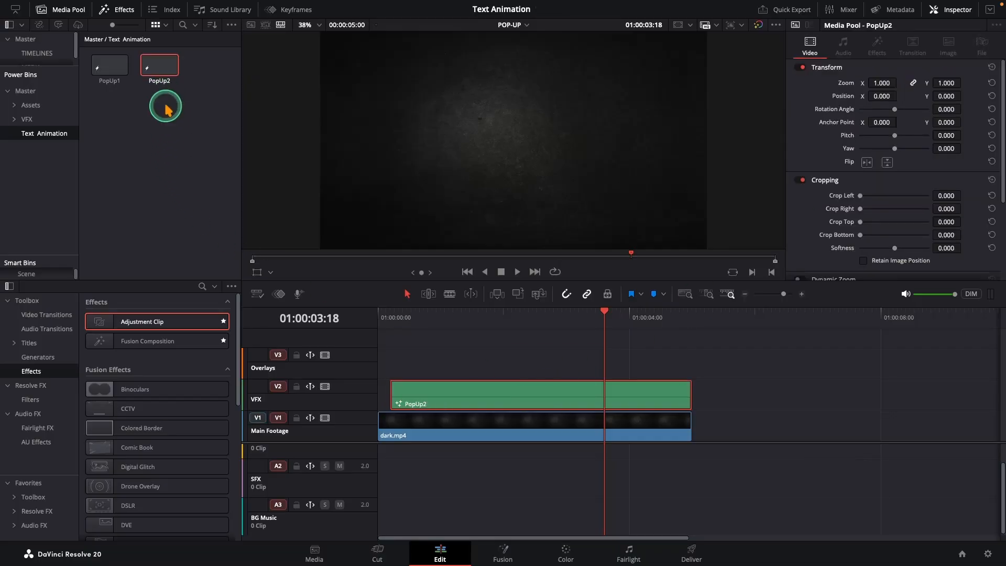
- In Fusion, insert a Camera Shake node between the Text1 node and Merge1
click(503, 556)
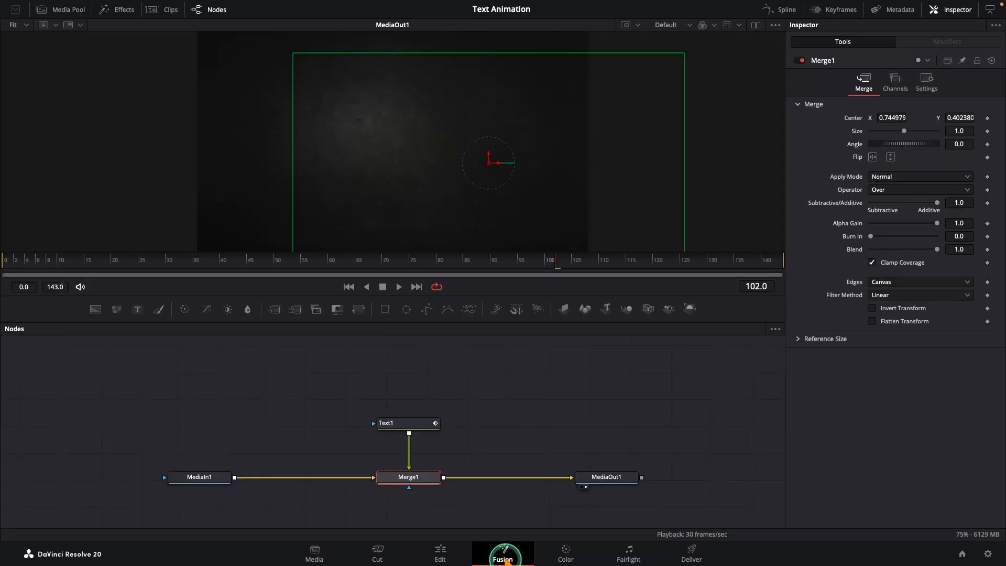
click(399, 423)
drag(4, 263, 294, 266)
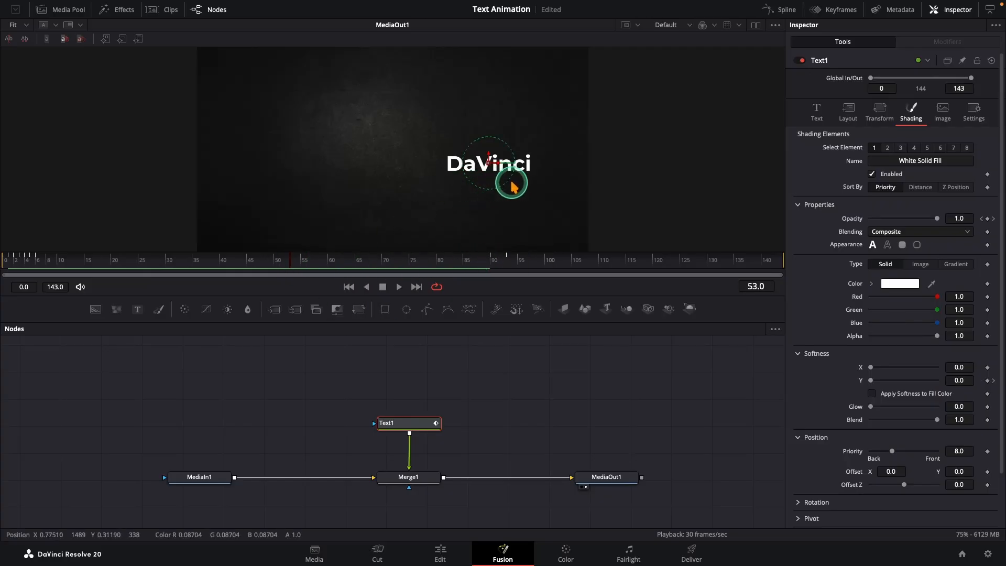
drag(415, 424, 413, 401)
key(shift+space)
text(camera)
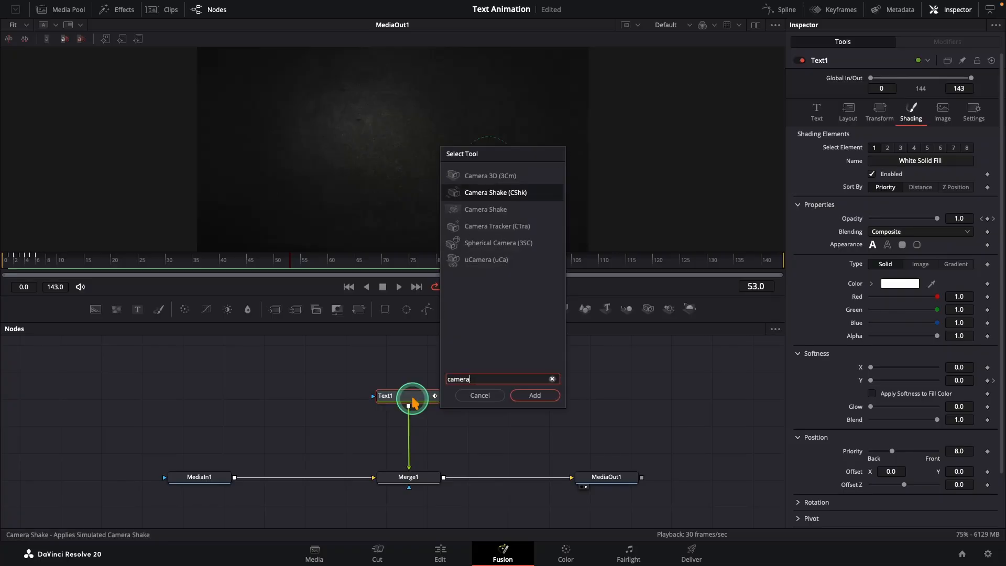
click(487, 209)
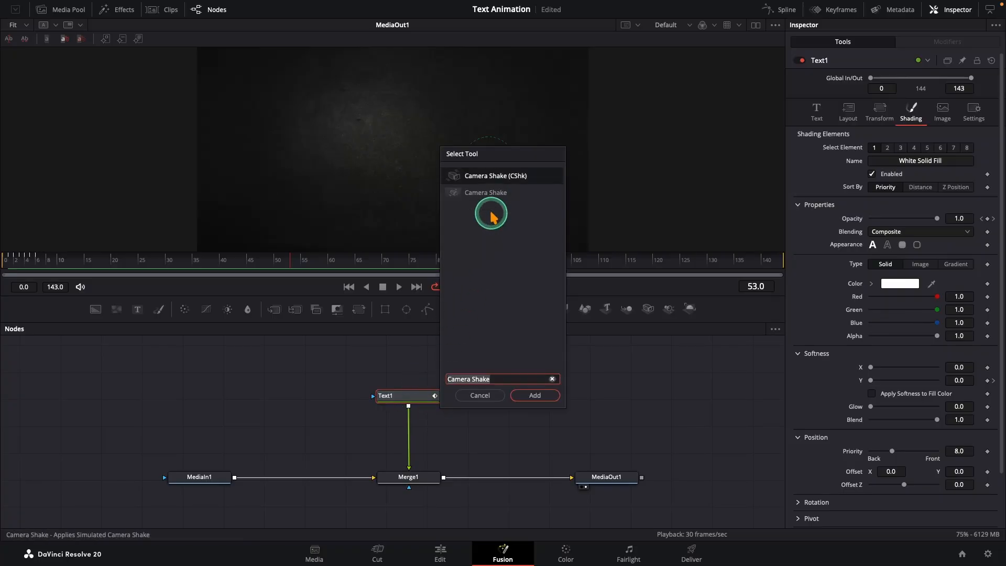
click(521, 391)
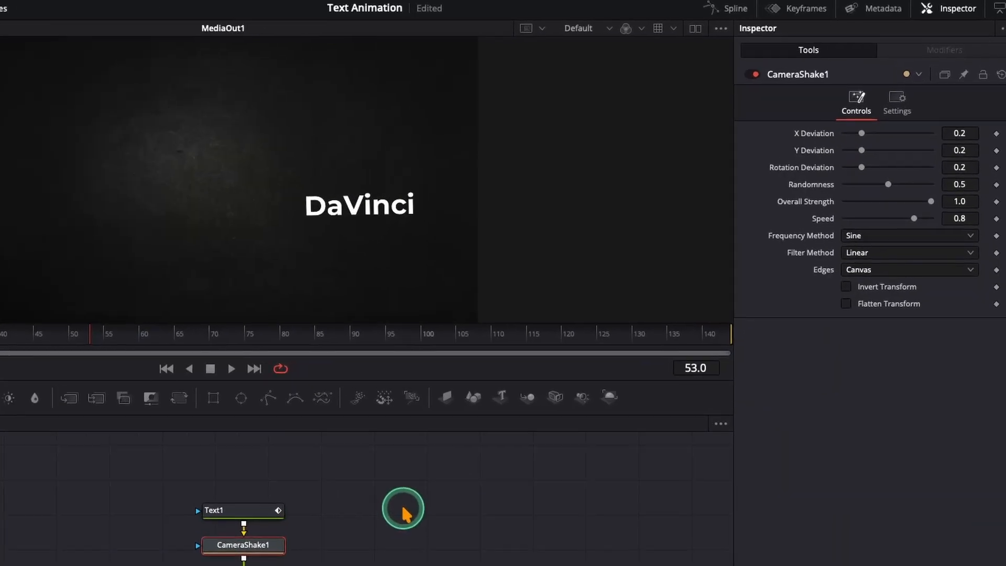
- Set the Camera Shake X Deviation to 0.04, Y Deviation to 0.02 and Rotation Deviation to 0.01
click(959, 134)
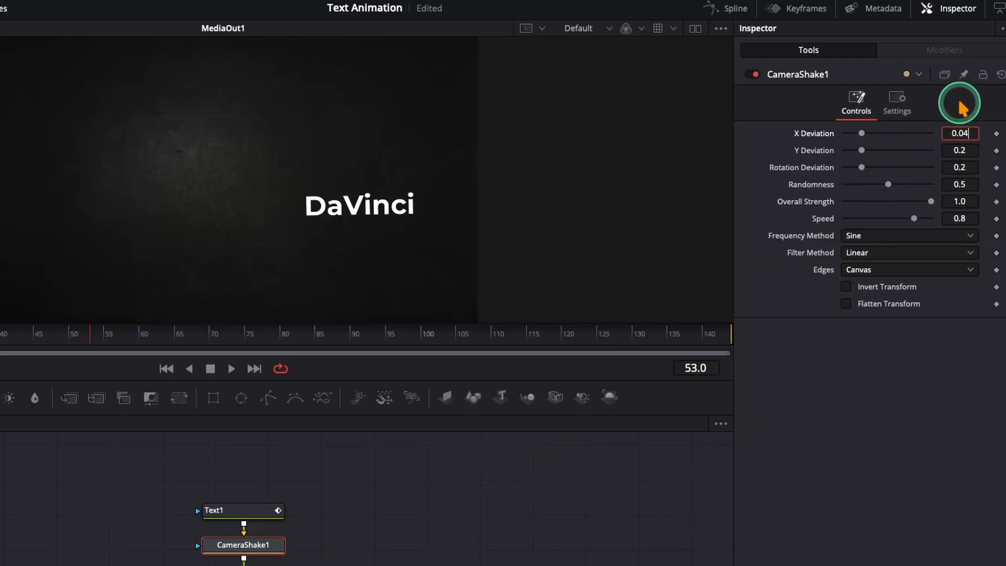
key(Tab)
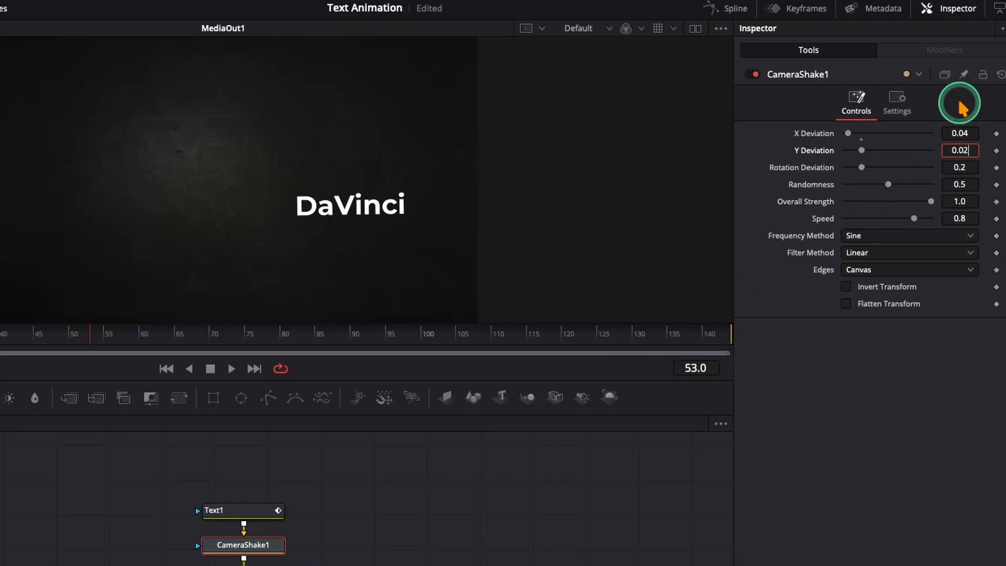
text(0.02)
key(Tab)
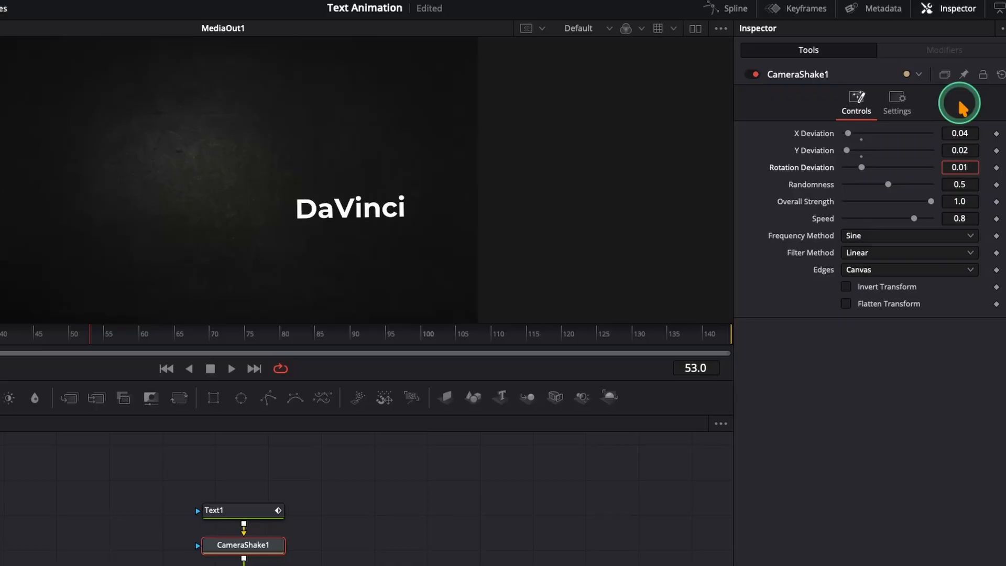
key(Tab)
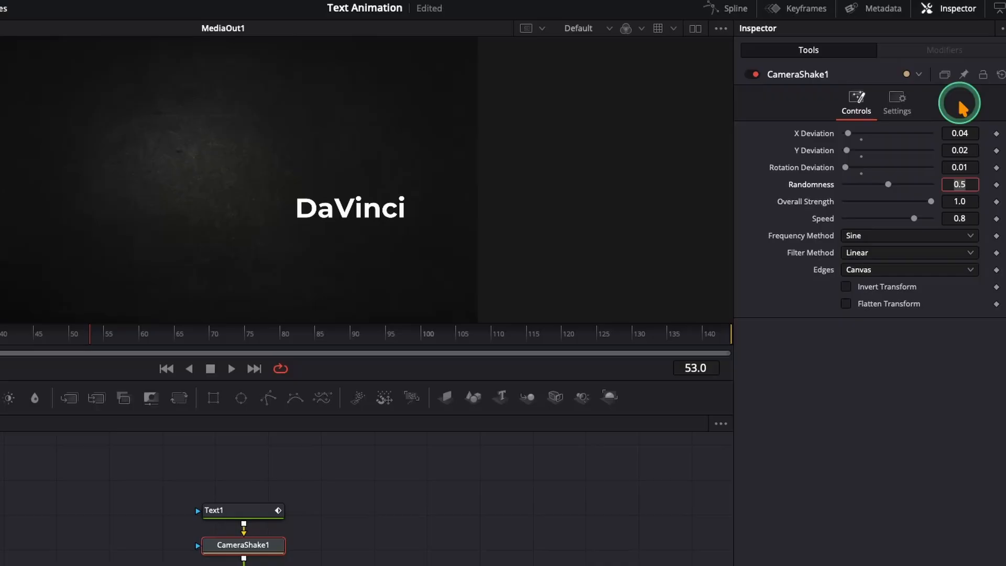
- Set the Camera Shake Randomness to 1.0, Overall Strength to 0.1 and Speed to 0.02
click(889, 183)
drag(889, 186, 949, 184)
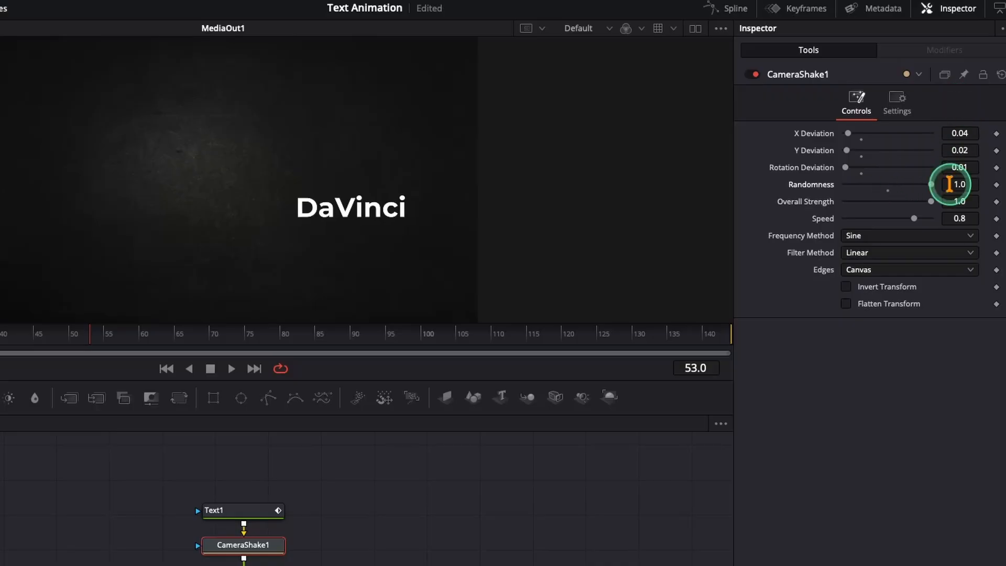
click(970, 201)
text(0.1)
key(Tab)
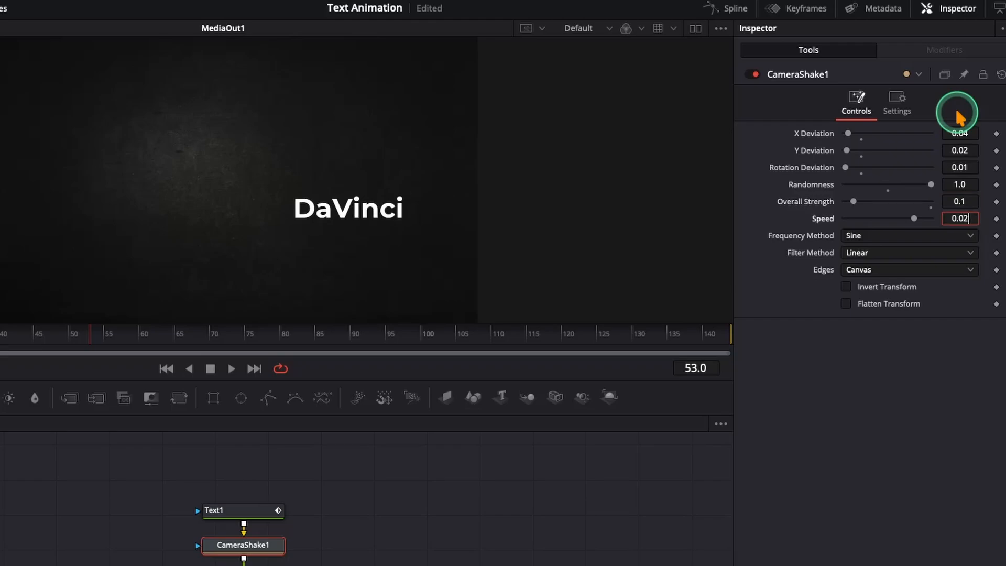
- Play back the shaking text animation from the start and stop it
click(3, 264)
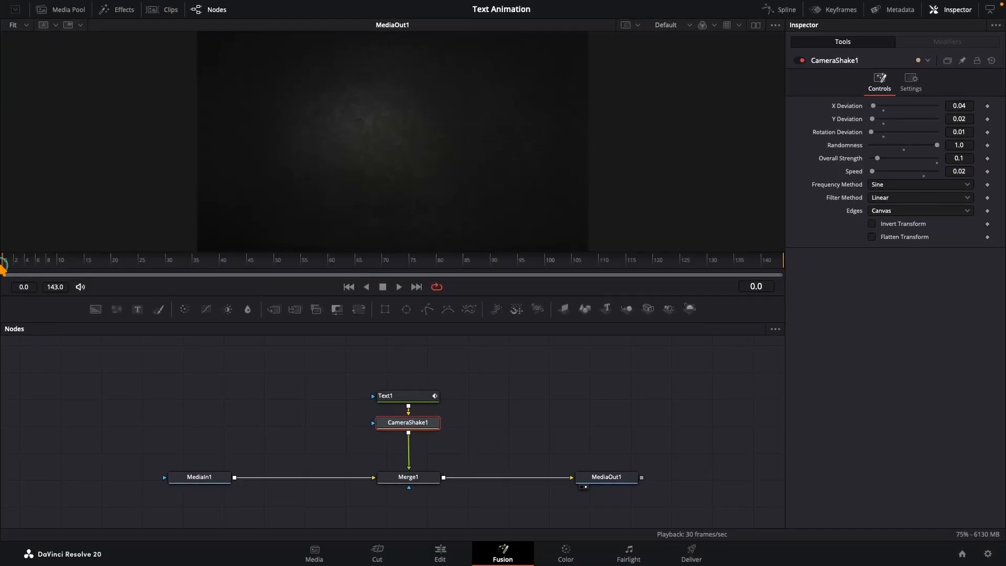
key(space)
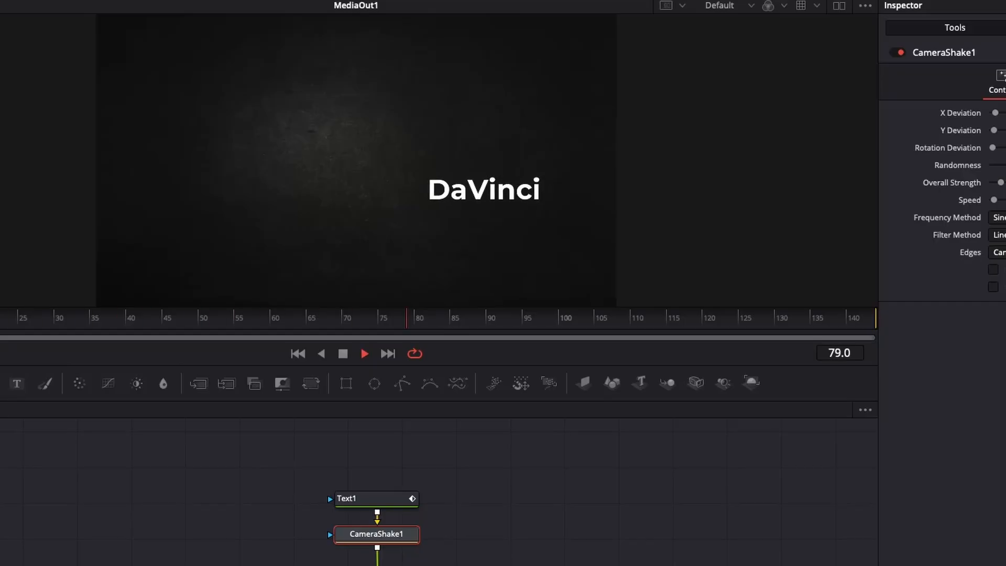
key(space)
key(space)
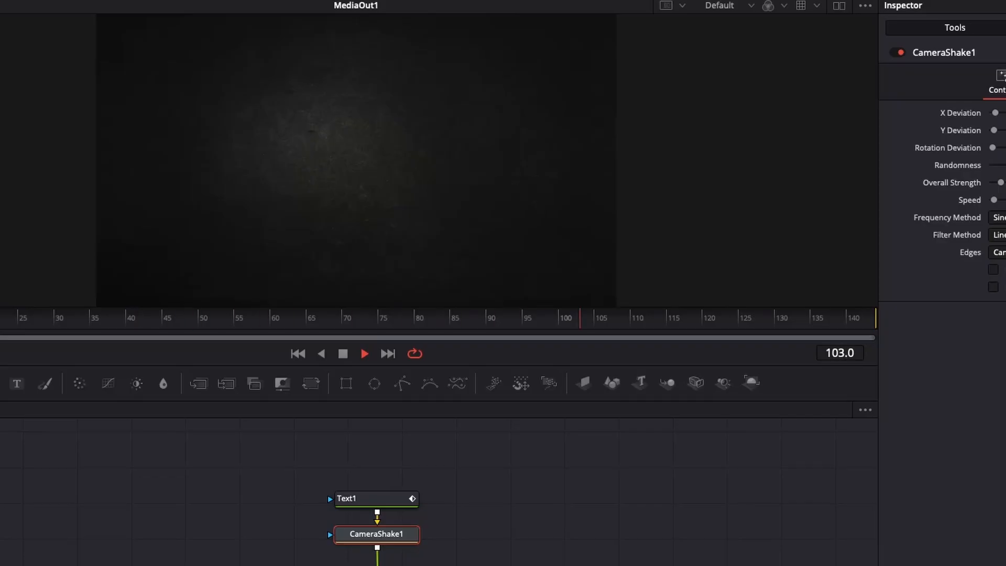
- On the Edit page, rename the adjustment clip PopUp&Float and add it to the Text Animation bin
click(440, 558)
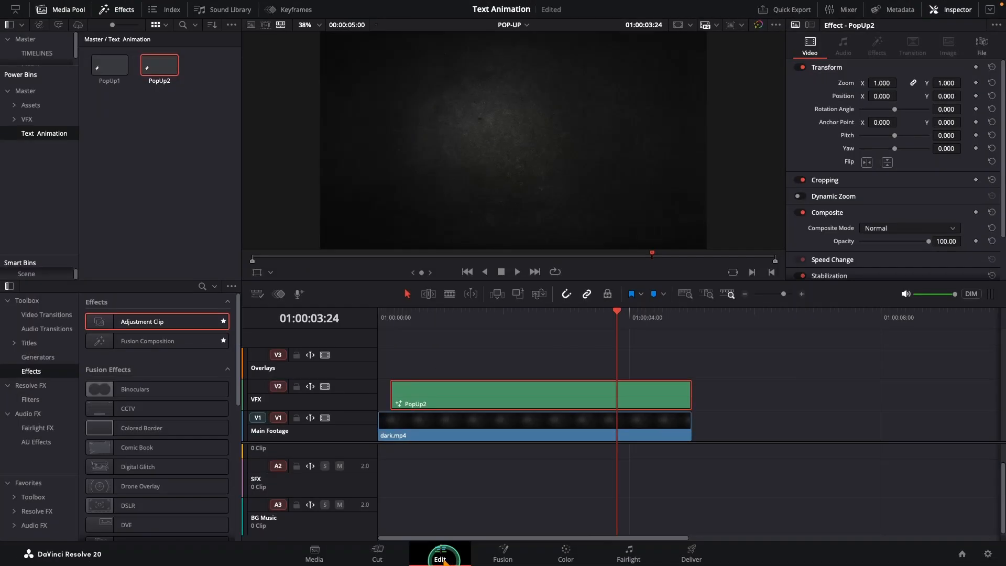
click(981, 46)
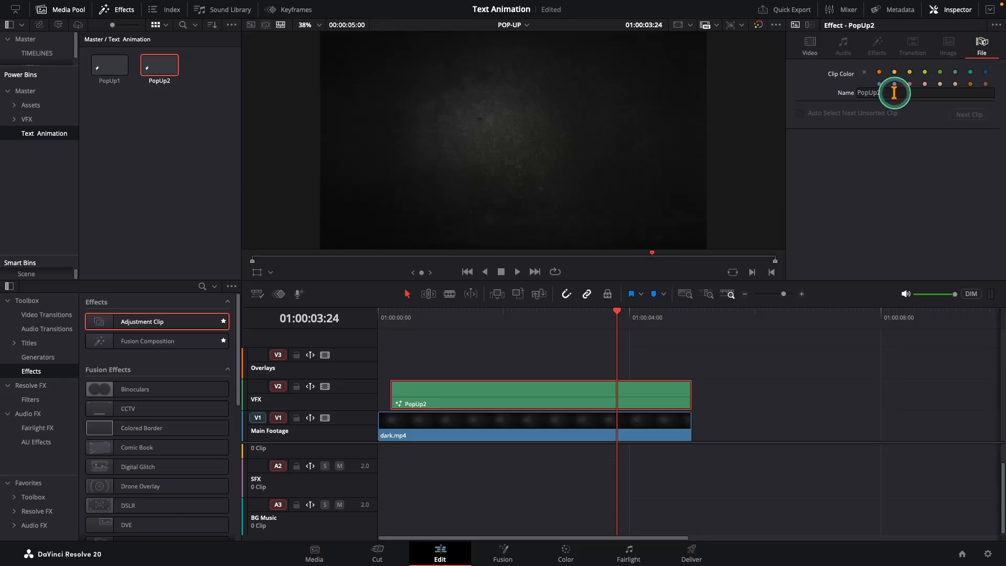
click(903, 152)
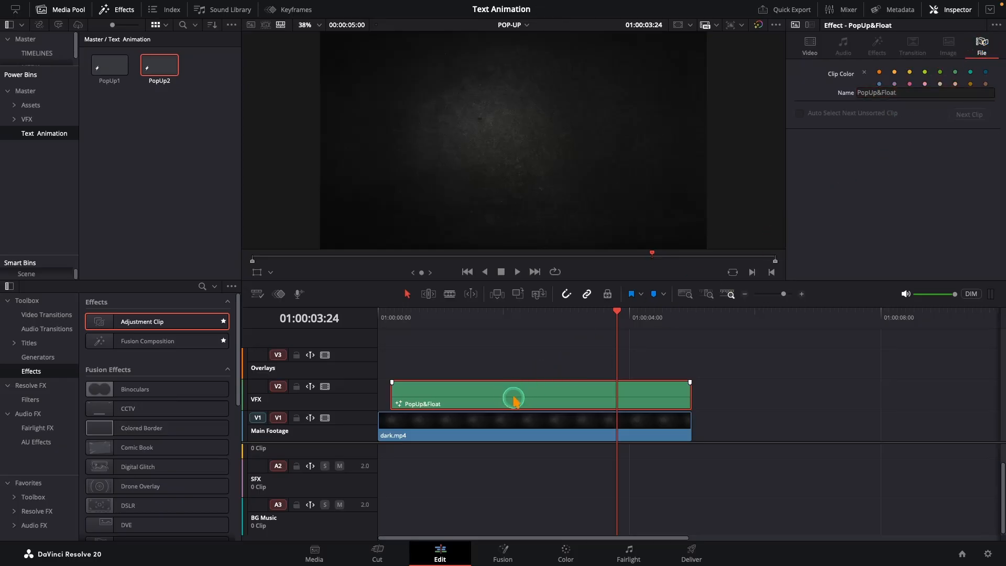
drag(153, 133, 148, 131)
drag(210, 118, 107, 67)
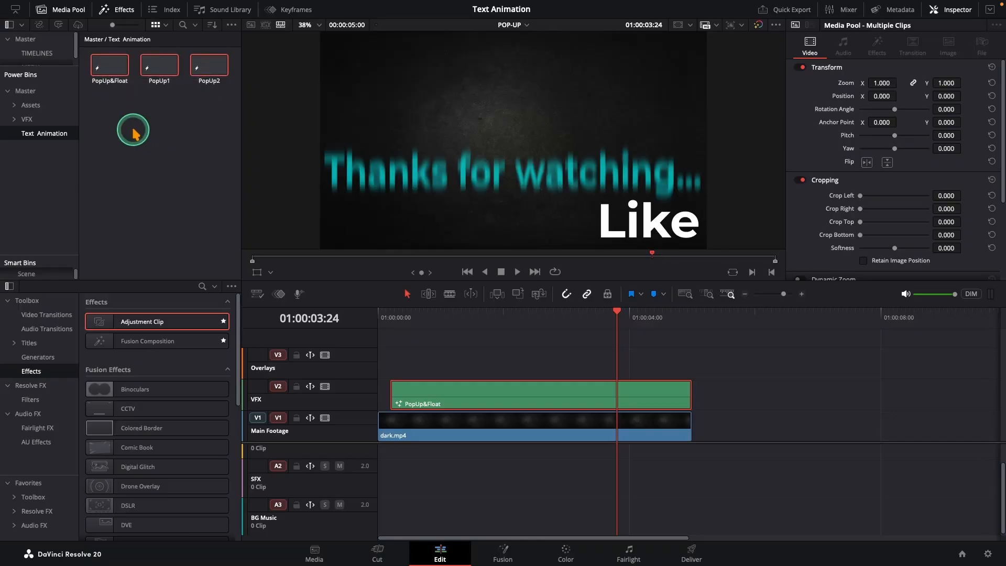